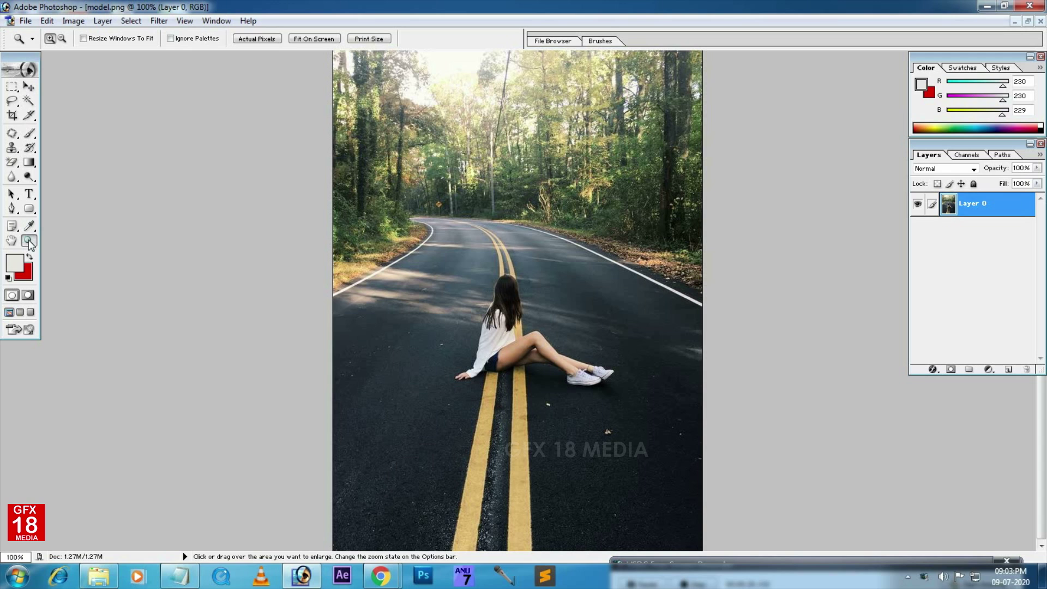
# Step: Start a Pen tool path around the model's hand on the road, tracing from the wrist along the fingers to the cuff
pyautogui.moveTo(391, 177); pyautogui.dragTo(646, 486)
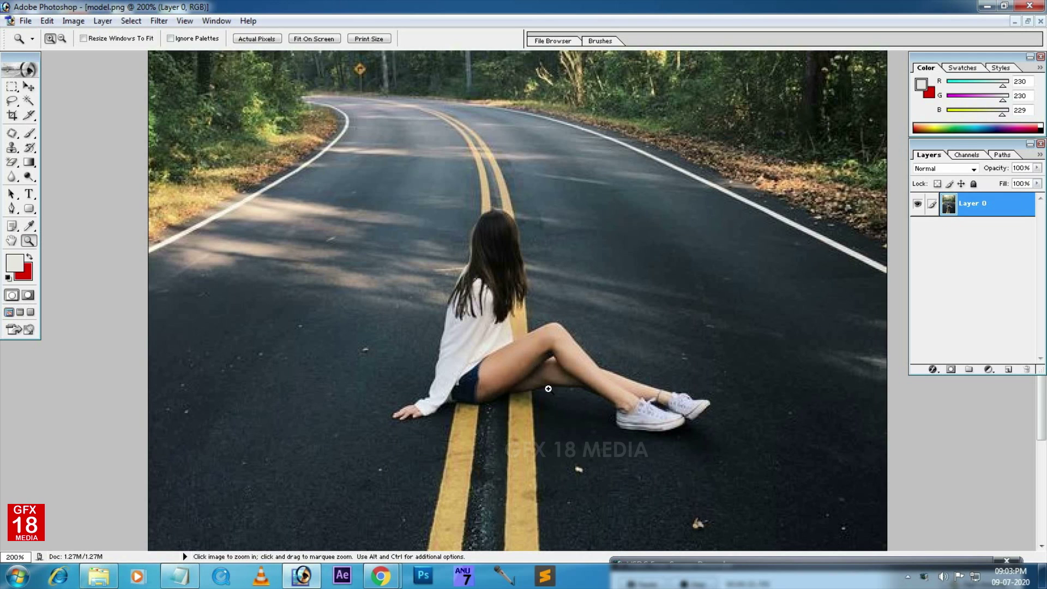
pyautogui.click(545, 386)
pyautogui.click(513, 343)
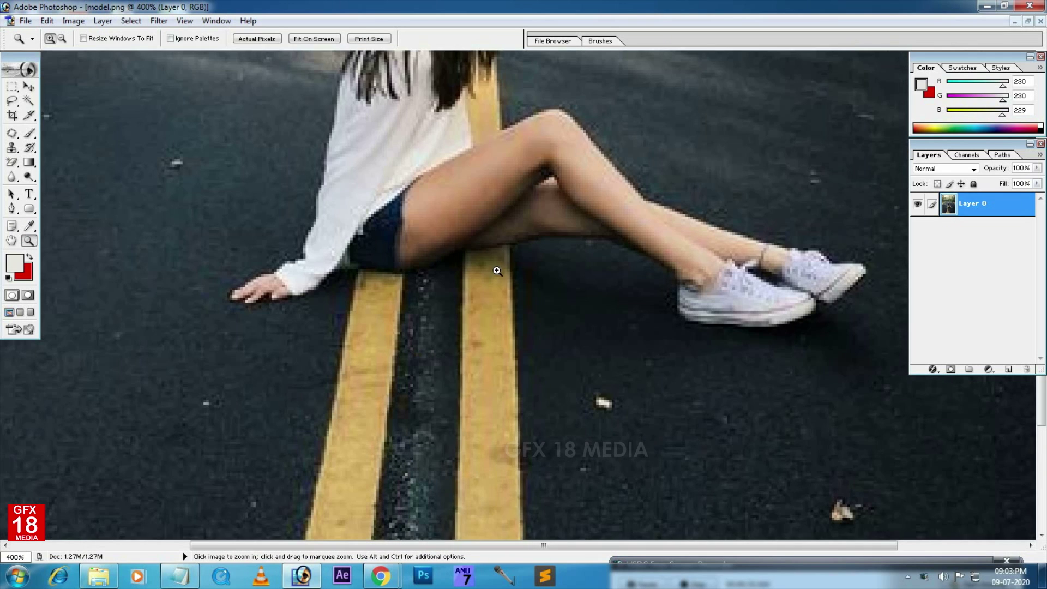
pyautogui.click(11, 242)
pyautogui.moveTo(453, 277); pyautogui.dragTo(640, 398)
pyautogui.moveTo(509, 156); pyautogui.dragTo(387, 209)
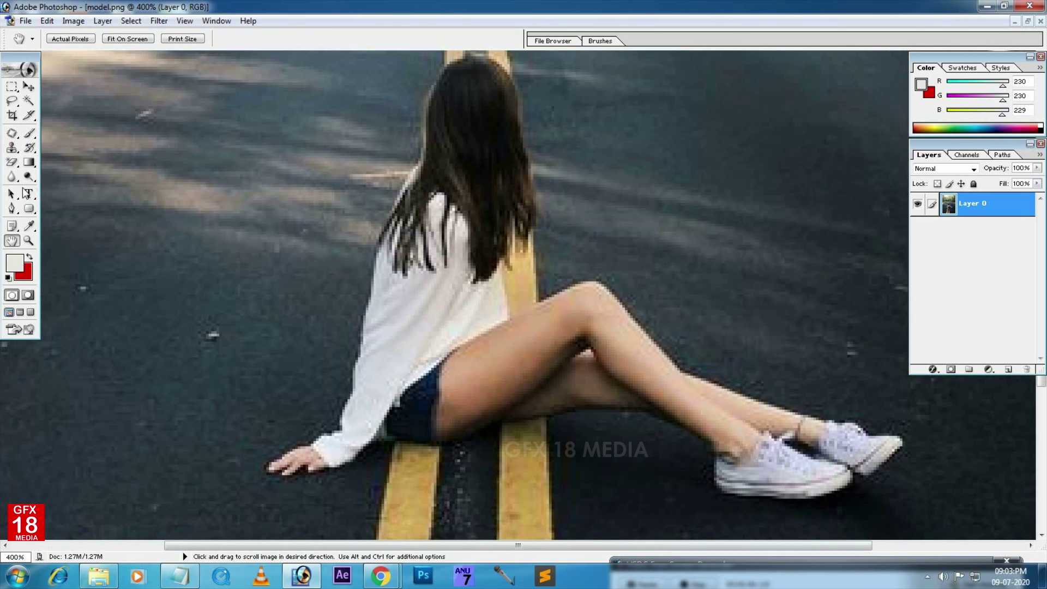
pyautogui.moveTo(12, 212); pyautogui.dragTo(63, 212)
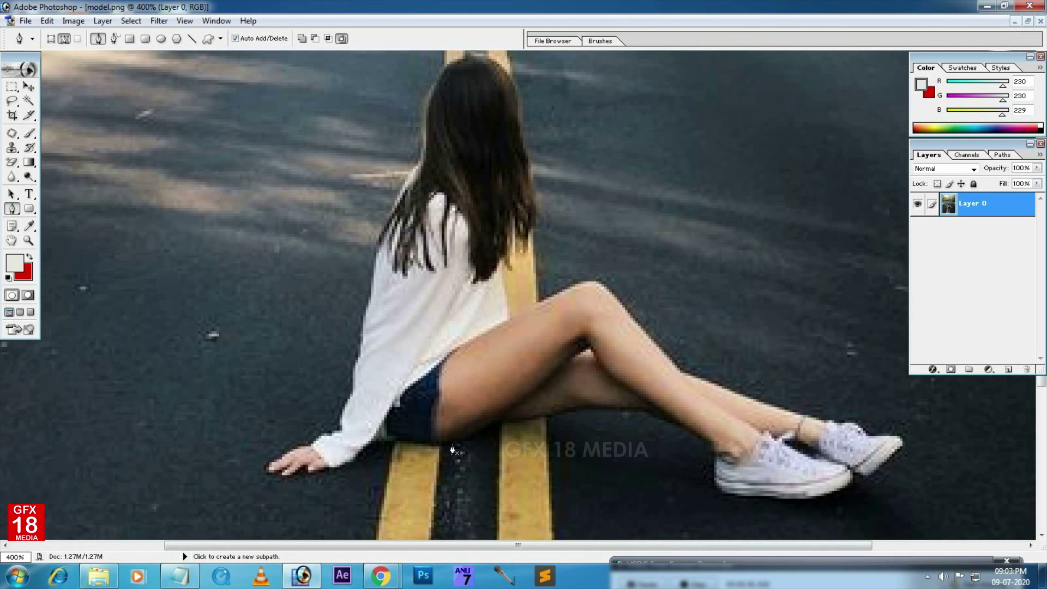
pyautogui.click(331, 476)
pyautogui.click(329, 471)
pyautogui.click(314, 472)
pyautogui.click(307, 473)
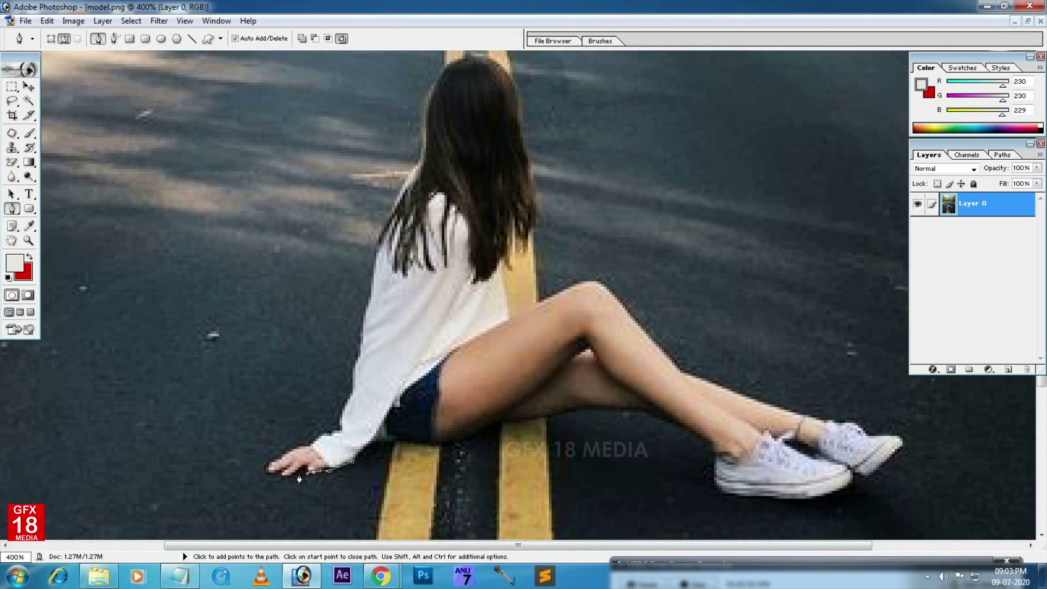
pyautogui.click(280, 474)
pyautogui.click(267, 472)
pyautogui.click(300, 450)
# Step: Continue the Pen path from the cuff up the outer sleeve and back to the hair at the shoulder
pyautogui.click(340, 436)
pyautogui.click(351, 401)
pyautogui.click(362, 334)
pyautogui.click(11, 241)
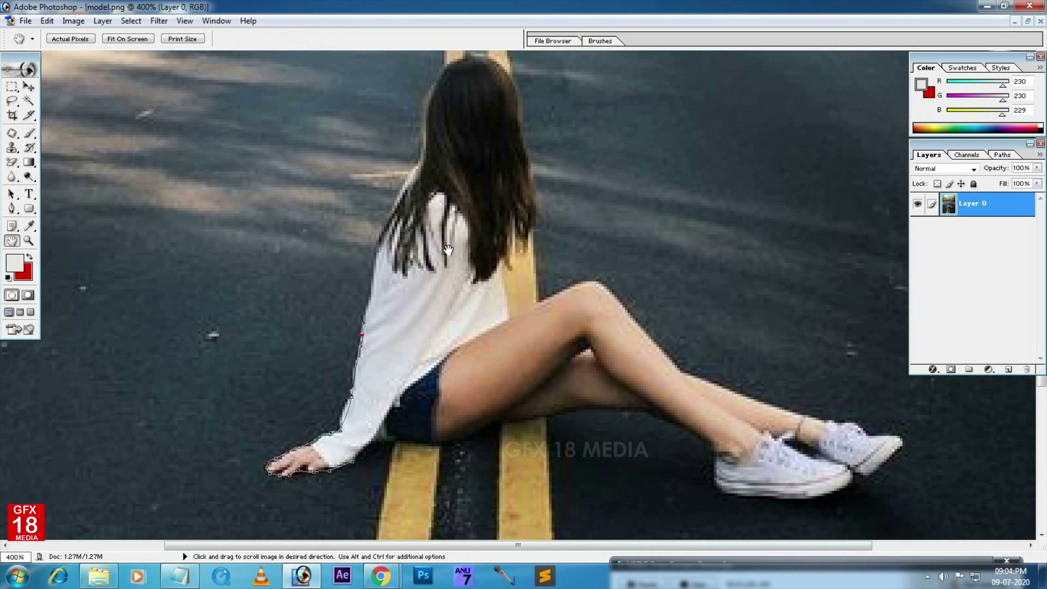
pyautogui.moveTo(447, 250); pyautogui.dragTo(443, 354)
pyautogui.click(12, 210)
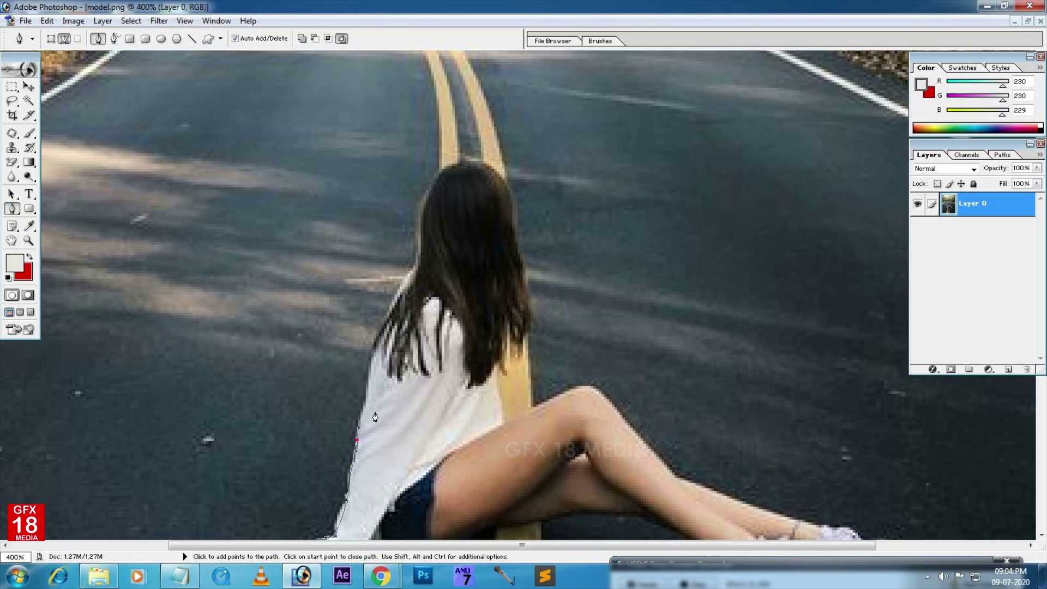
pyautogui.click(368, 387)
pyautogui.click(385, 326)
pyautogui.moveTo(411, 282); pyautogui.dragTo(414, 275)
# Step: Curve the path over the model's head and down the far side of her hair, undoing the misplaced anchor point
pyautogui.moveTo(455, 303); pyautogui.dragTo(435, 265)
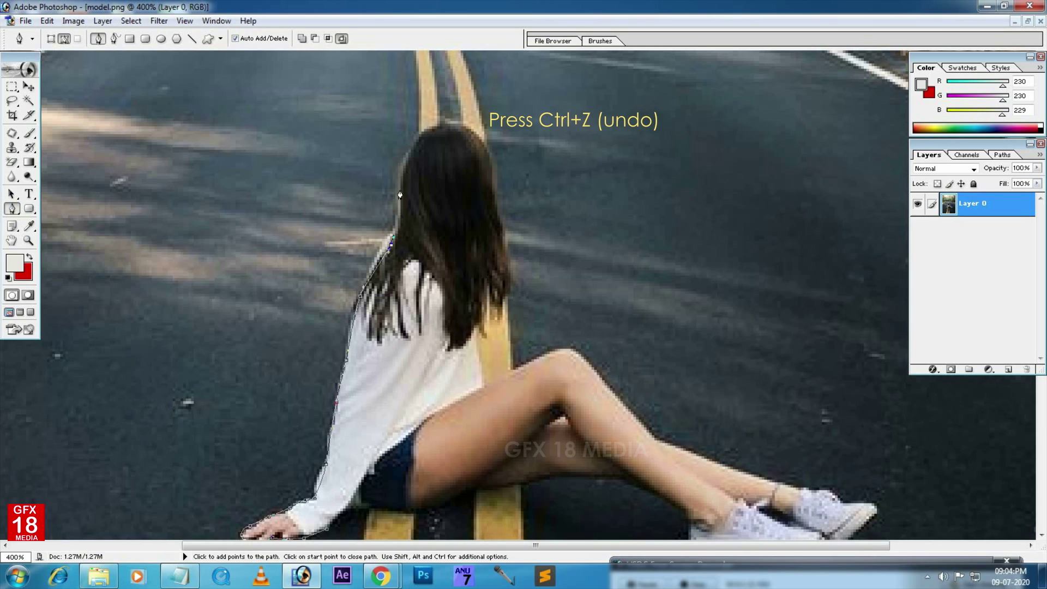
pyautogui.click(419, 141)
pyautogui.moveTo(443, 123); pyautogui.dragTo(498, 195)
pyautogui.hotkey('ctrl', 'z')
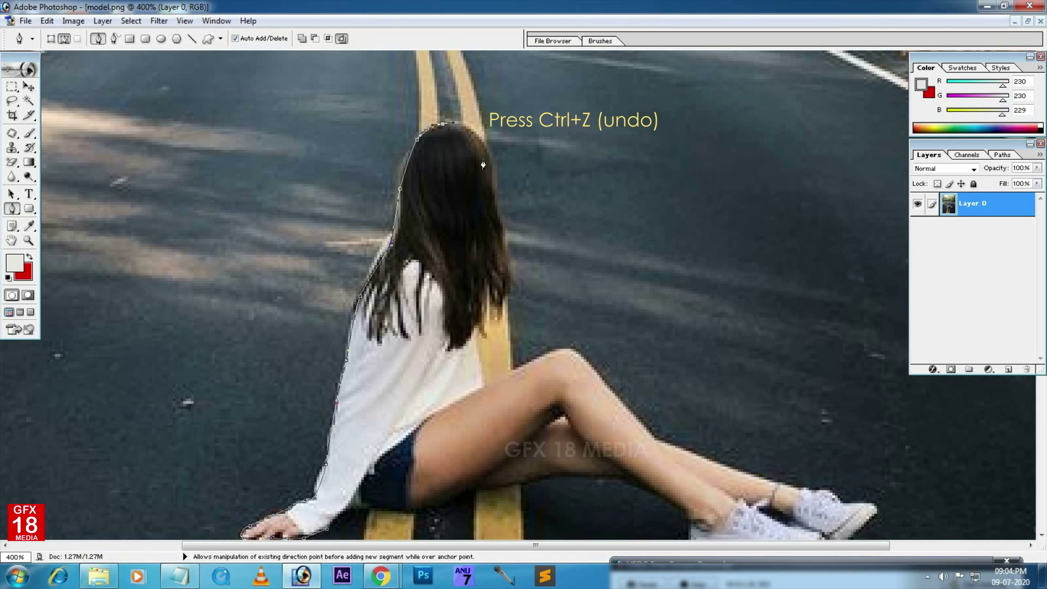
pyautogui.moveTo(489, 160); pyautogui.dragTo(491, 167)
pyautogui.moveTo(496, 202); pyautogui.dragTo(506, 247)
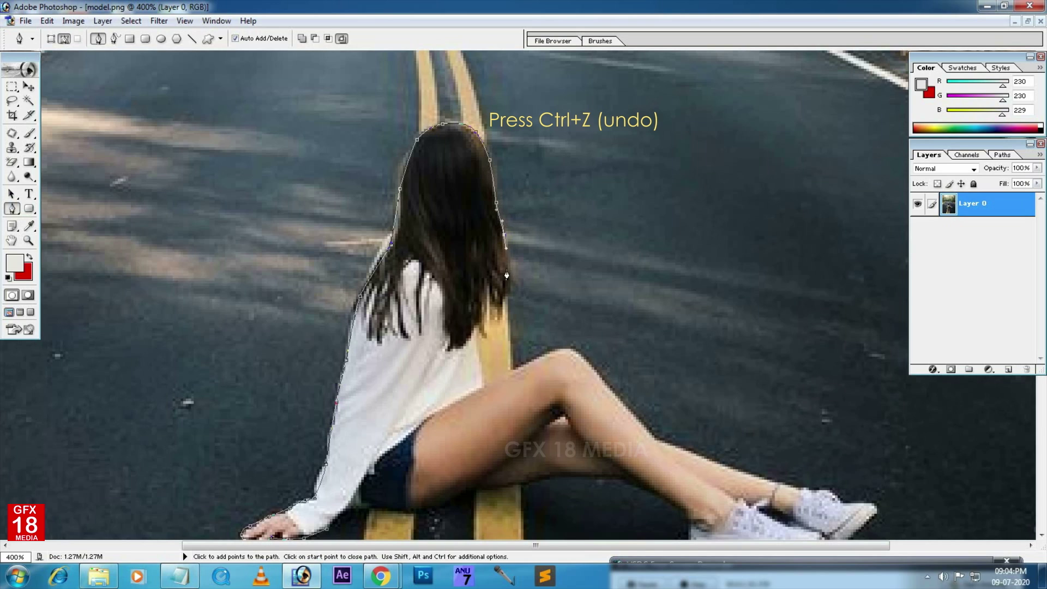
# Step: Trace the path around the loose hair tips and down the front of the white top to the thigh
pyautogui.click(504, 299)
pyautogui.click(502, 315)
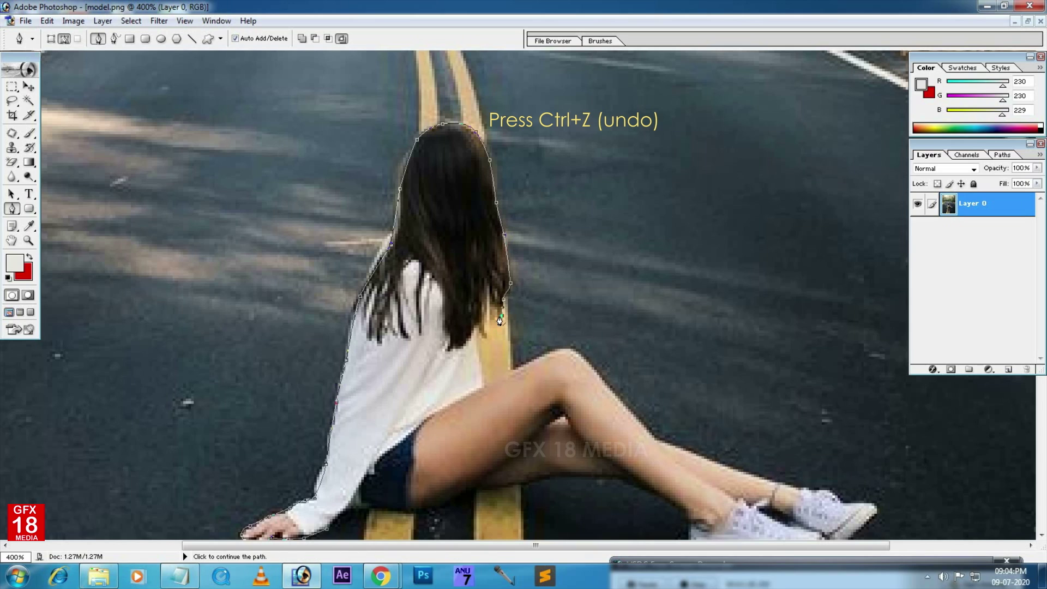
pyautogui.click(494, 305)
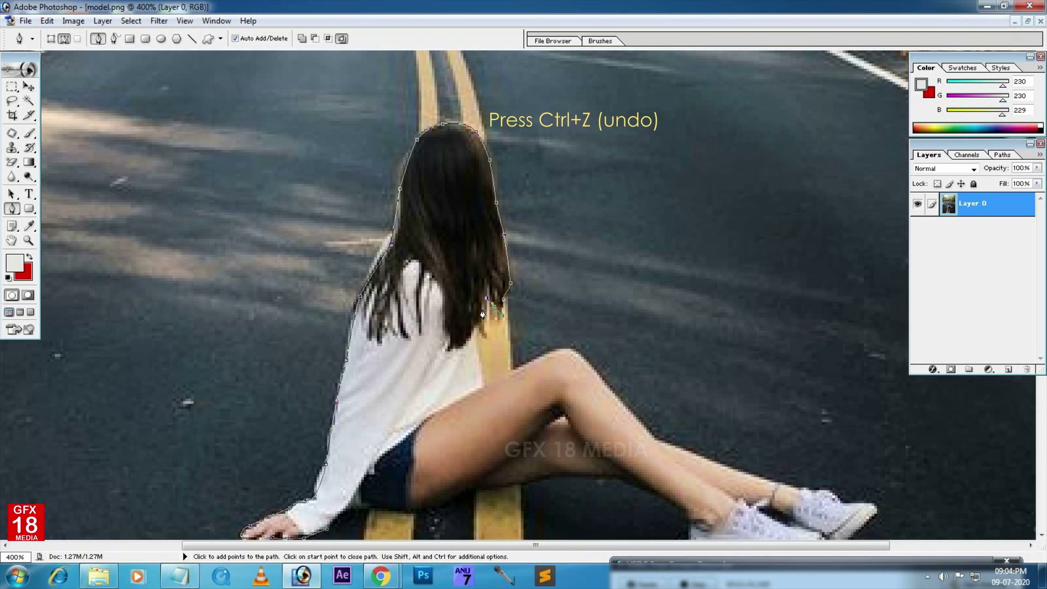
pyautogui.click(481, 310)
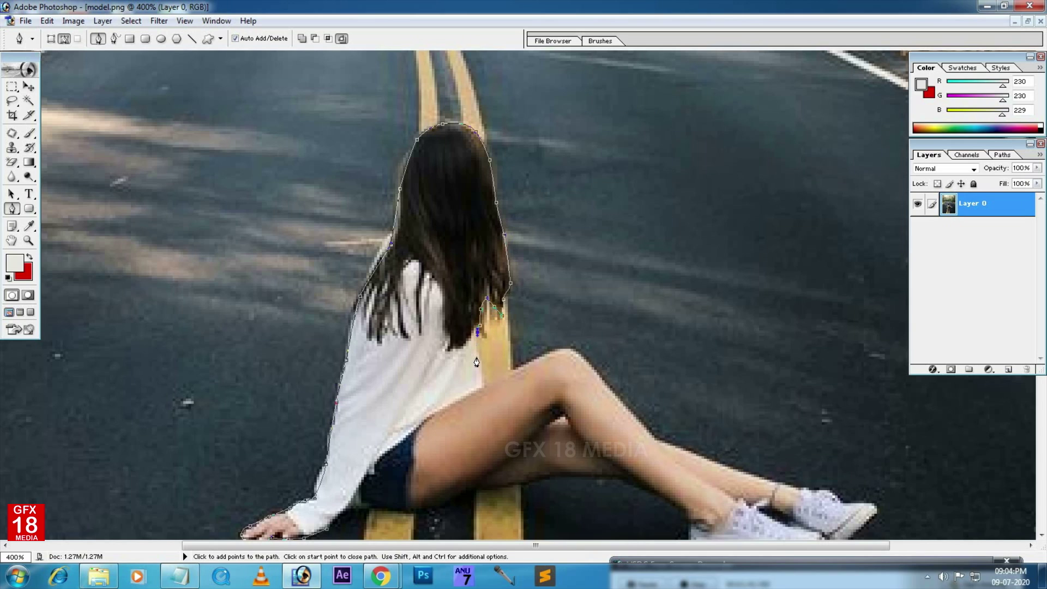
pyautogui.click(482, 375)
pyautogui.click(483, 388)
# Step: Extend the path over the knee, along the upper edge of the legs and around both white shoes
pyautogui.moveTo(557, 351); pyautogui.dragTo(571, 352)
pyautogui.moveTo(607, 385); pyautogui.dragTo(609, 388)
pyautogui.moveTo(663, 443); pyautogui.dragTo(676, 449)
pyautogui.moveTo(771, 481); pyautogui.dragTo(740, 340)
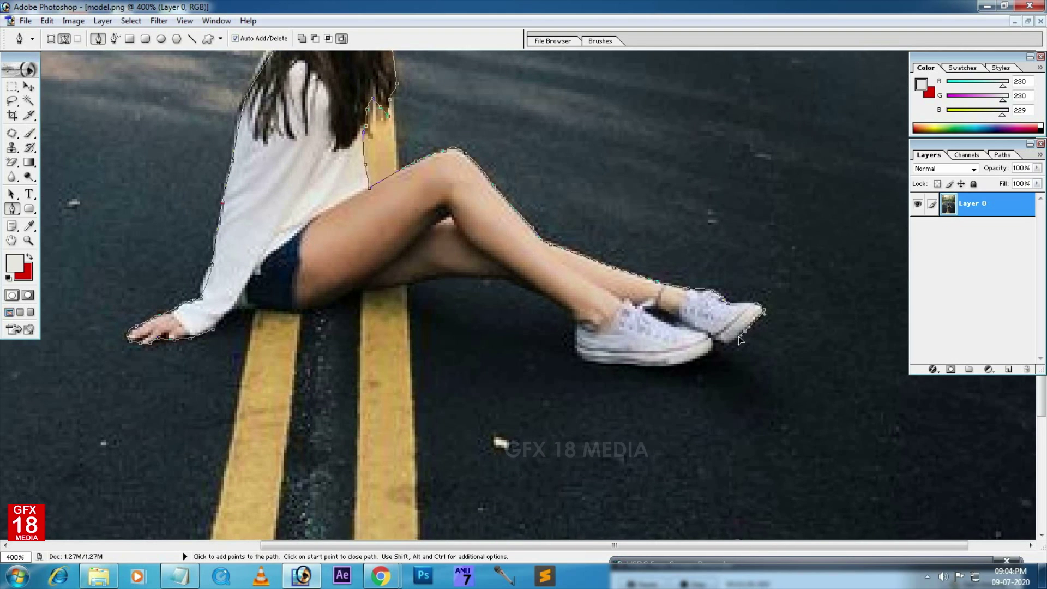
pyautogui.click(709, 348)
pyautogui.click(683, 363)
pyautogui.click(660, 367)
pyautogui.click(594, 360)
# Step: Trace the path from the front shoe's heel along the underside of the lower leg
pyautogui.click(571, 311)
pyautogui.click(559, 305)
pyautogui.click(548, 297)
pyautogui.click(534, 293)
pyautogui.click(521, 285)
pyautogui.click(504, 284)
pyautogui.click(496, 282)
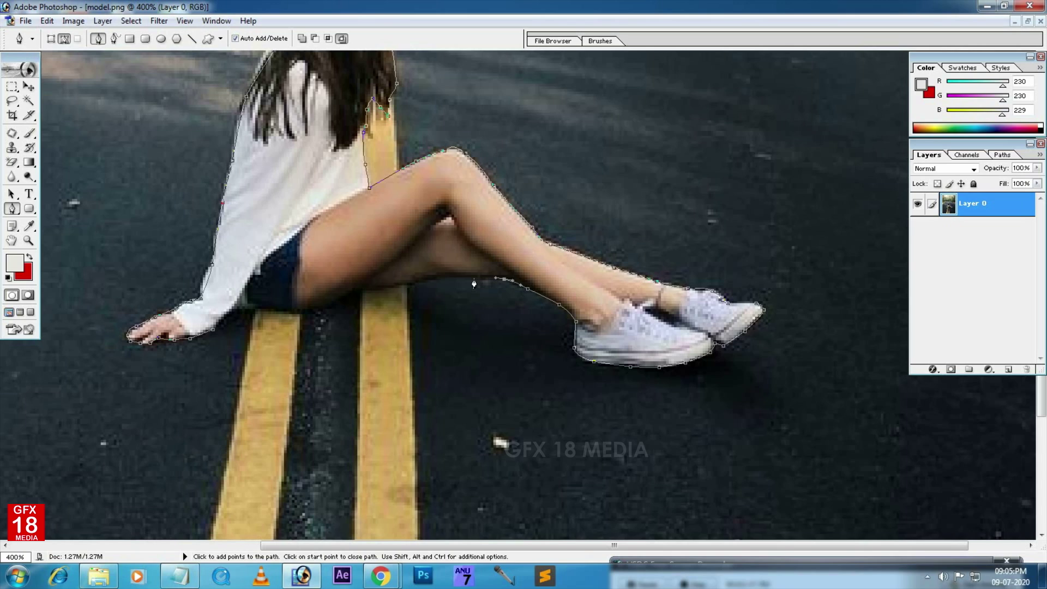
# Step: Continue the path with closely spaced points along the underside of the thighs toward the shorts
pyautogui.click(472, 281)
pyautogui.click(462, 281)
pyautogui.click(452, 281)
pyautogui.click(431, 281)
pyautogui.click(423, 281)
pyautogui.click(417, 283)
pyautogui.click(398, 288)
pyautogui.click(392, 289)
pyautogui.click(387, 290)
pyautogui.click(380, 294)
pyautogui.click(366, 295)
pyautogui.click(350, 296)
pyautogui.click(341, 301)
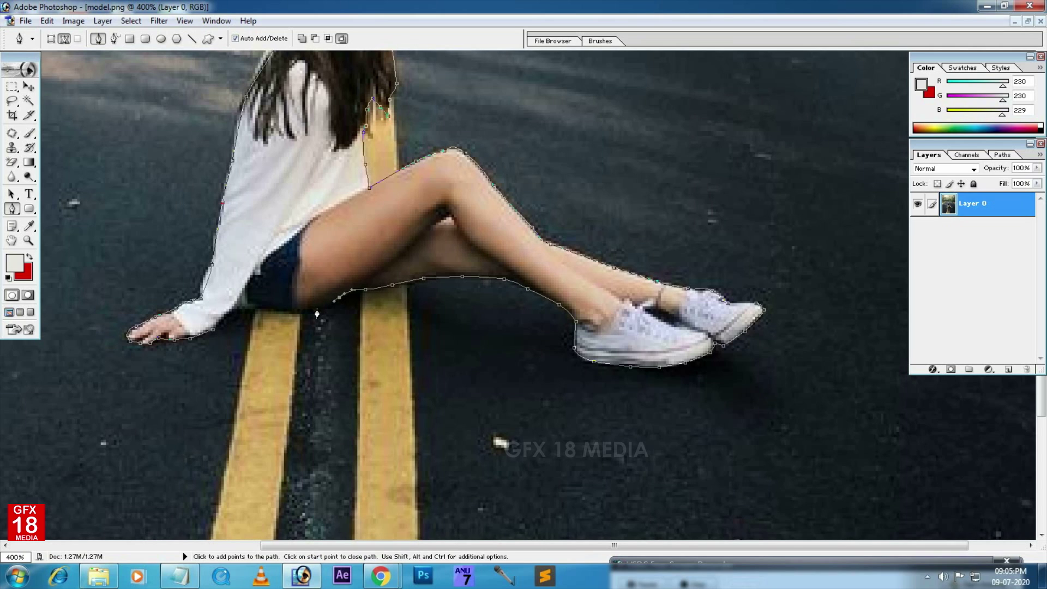
pyautogui.click(334, 307)
pyautogui.click(329, 310)
# Step: Finish the outline along the bottom edge of the shorts back to the starting point near the wrist
pyautogui.click(295, 310)
pyautogui.click(282, 310)
pyautogui.click(274, 310)
pyautogui.click(265, 310)
pyautogui.click(255, 310)
pyautogui.click(244, 311)
pyautogui.click(235, 314)
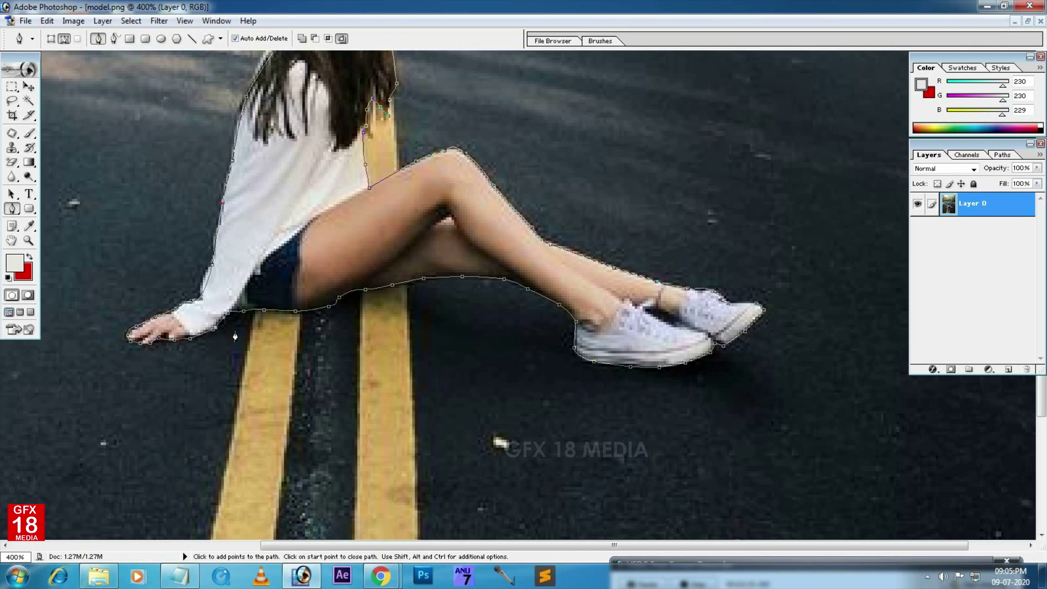
# Step: Convert the path around the model into a selection
pyautogui.hotkey('ctrl', 'Return')
pyautogui.hotkey('ctrl', '-')
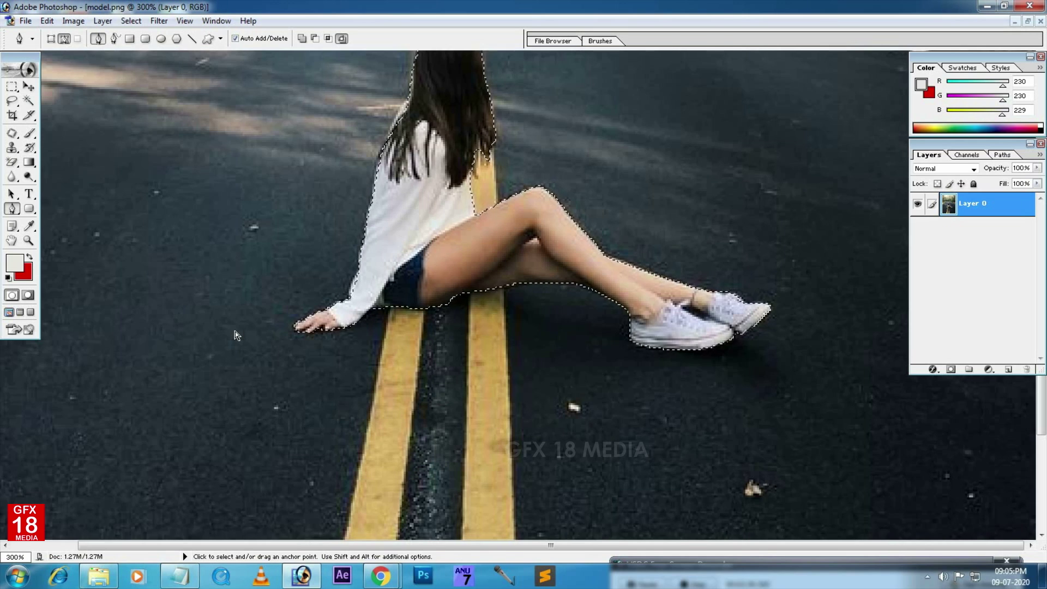
pyautogui.hotkey('ctrl', '-')
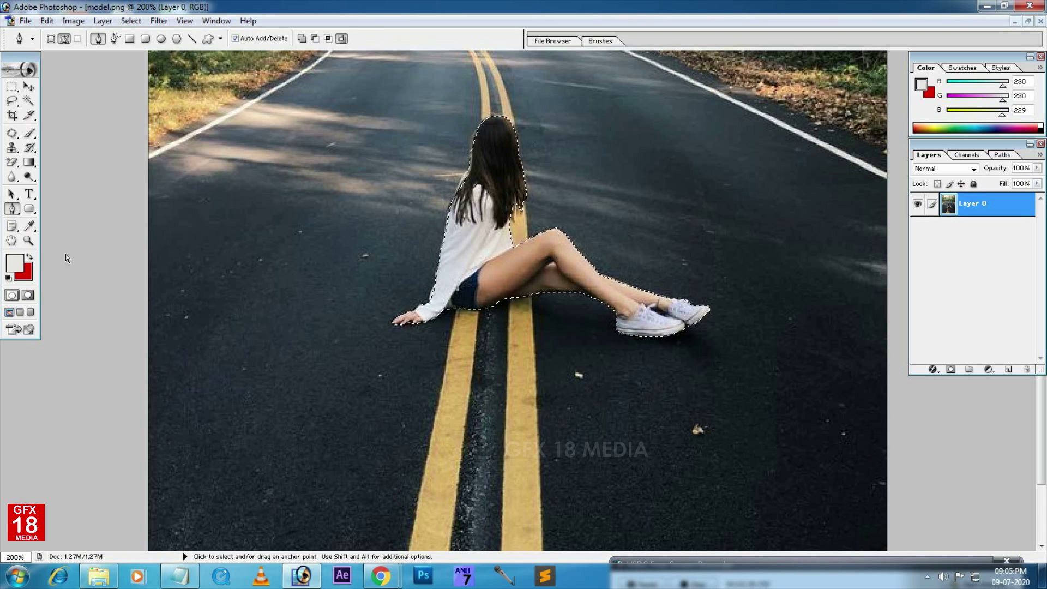
pyautogui.click(29, 241)
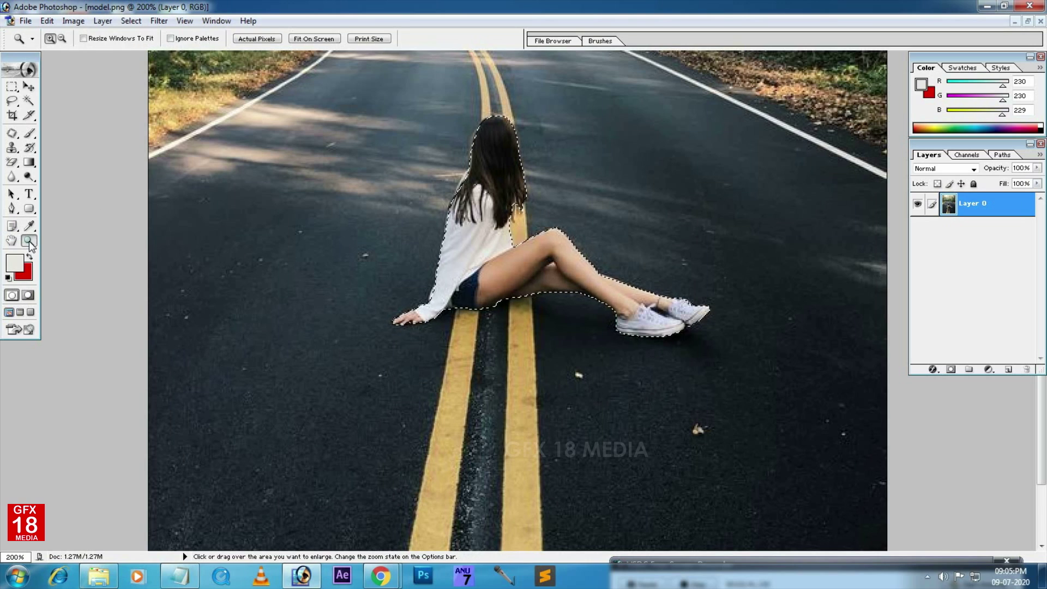
pyautogui.keyDown('alt'); pyautogui.click(527, 296); pyautogui.keyUp('alt')
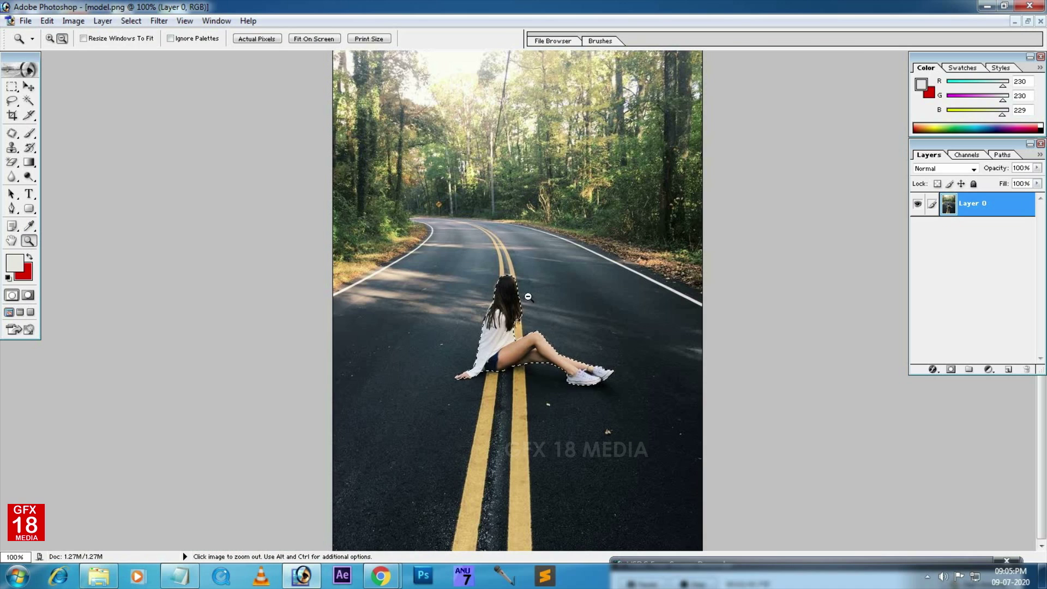
pyautogui.click(521, 349)
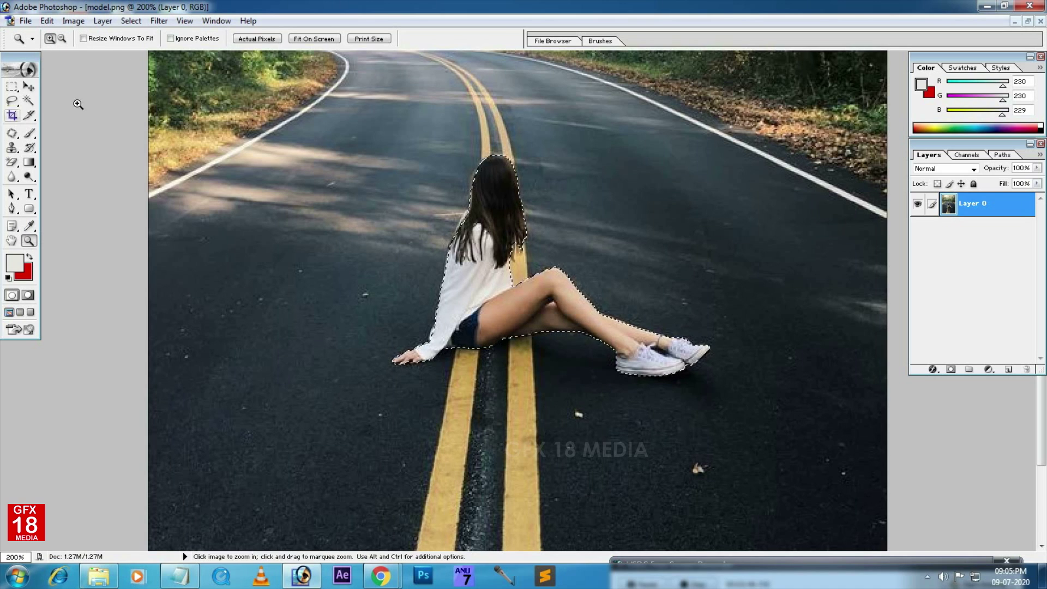
# Step: Copy and paste the selected model onto its own layer and hide Layer 0
pyautogui.click(72, 21)
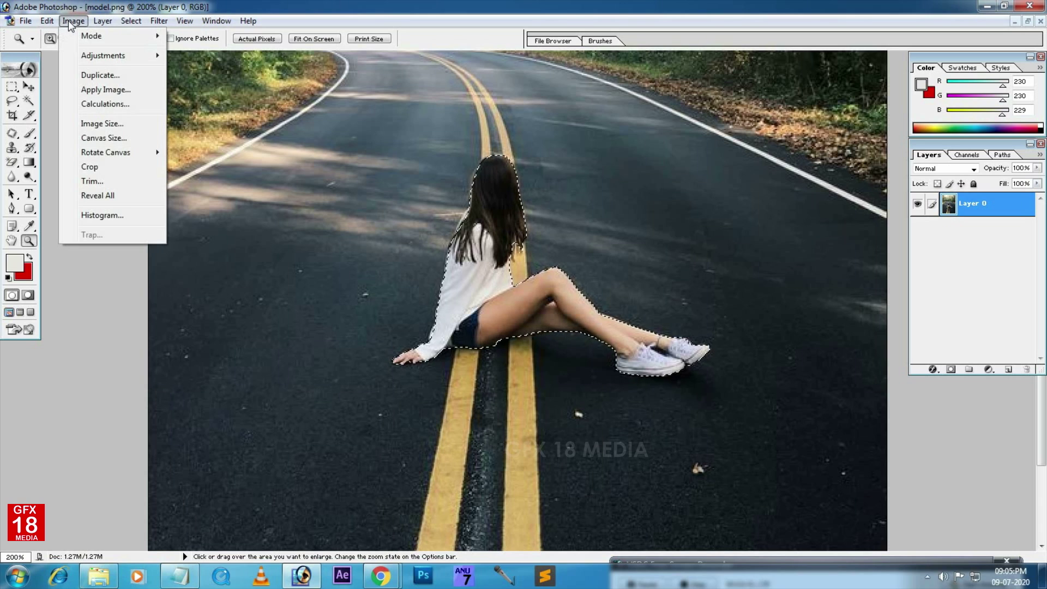
pyautogui.moveTo(103, 21)
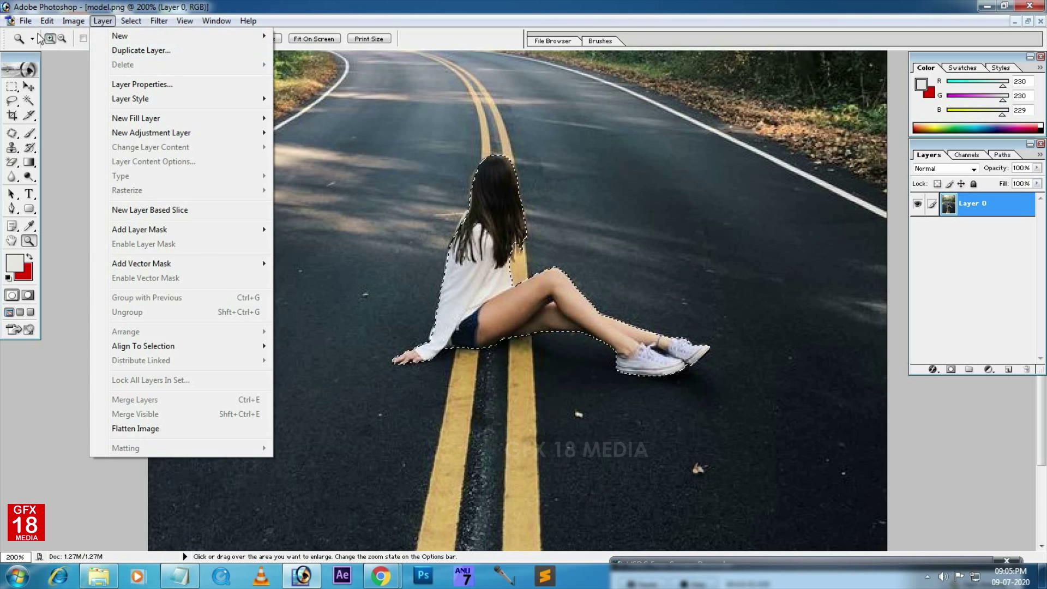
pyautogui.moveTo(47, 22)
pyautogui.click(65, 123)
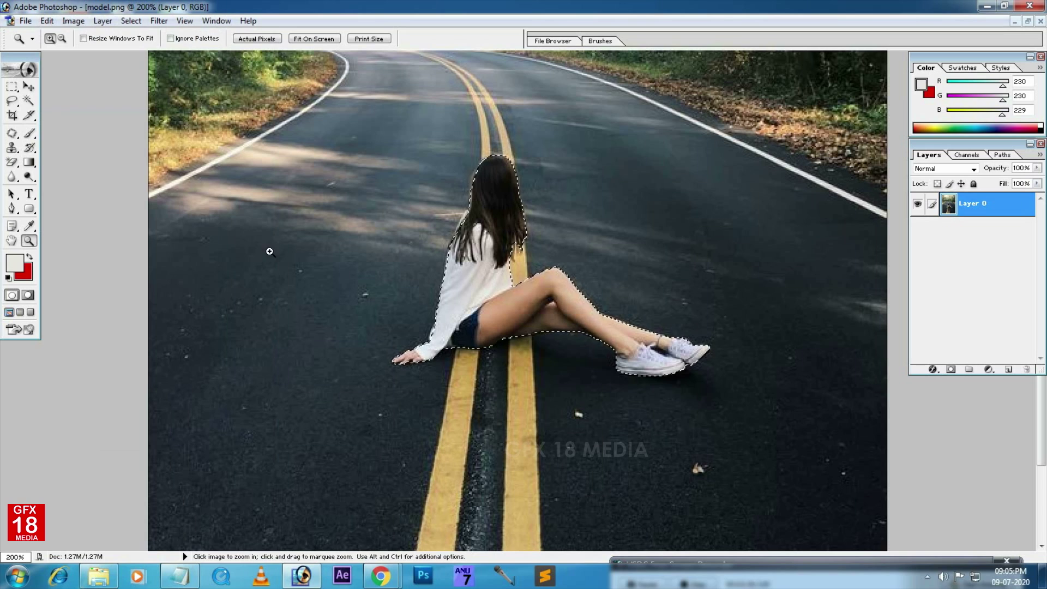
pyautogui.click(48, 23)
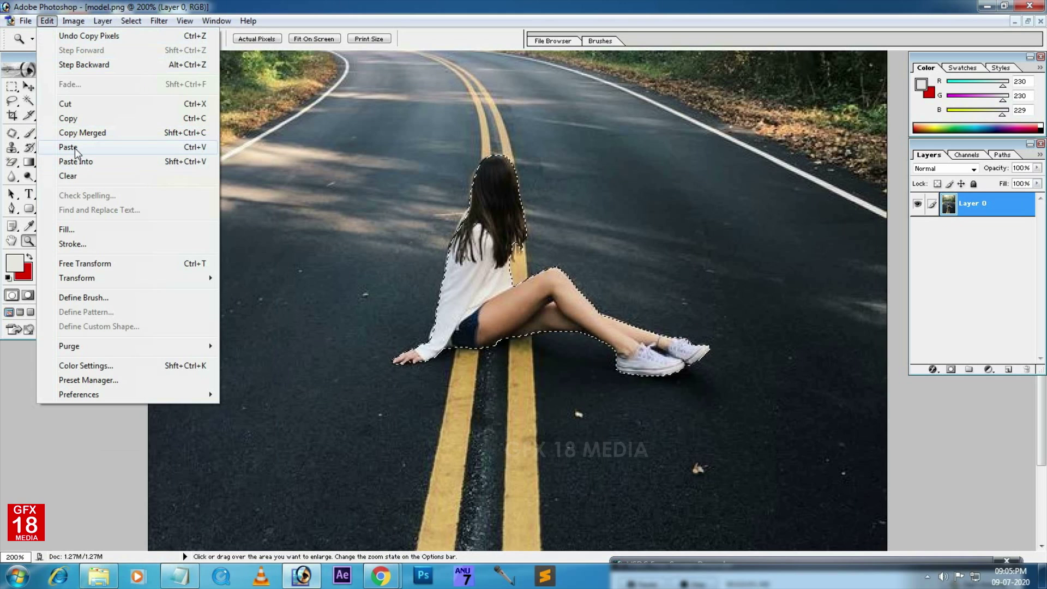
pyautogui.click(71, 146)
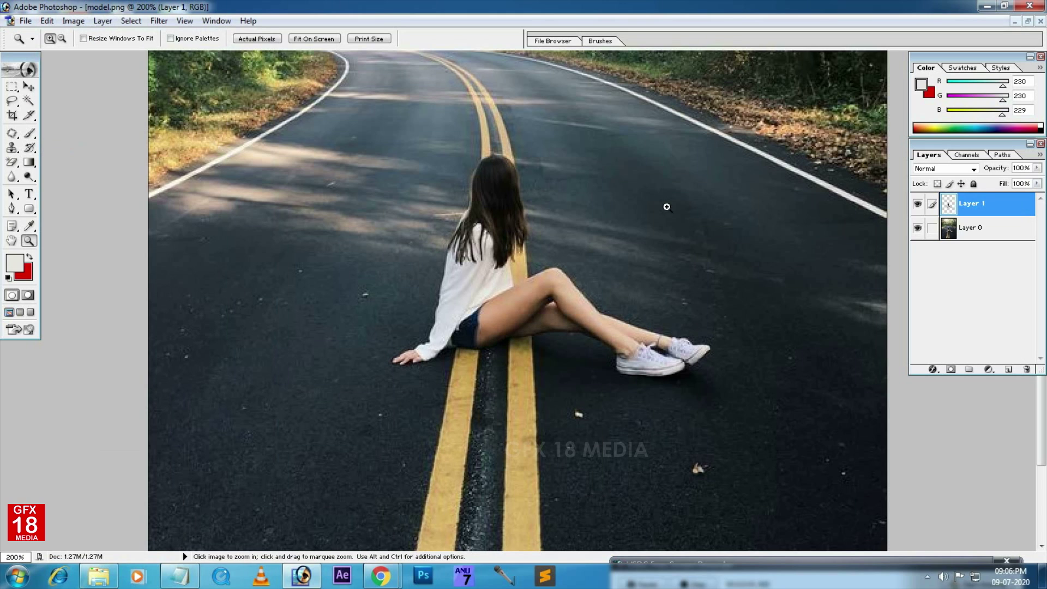
pyautogui.click(917, 229)
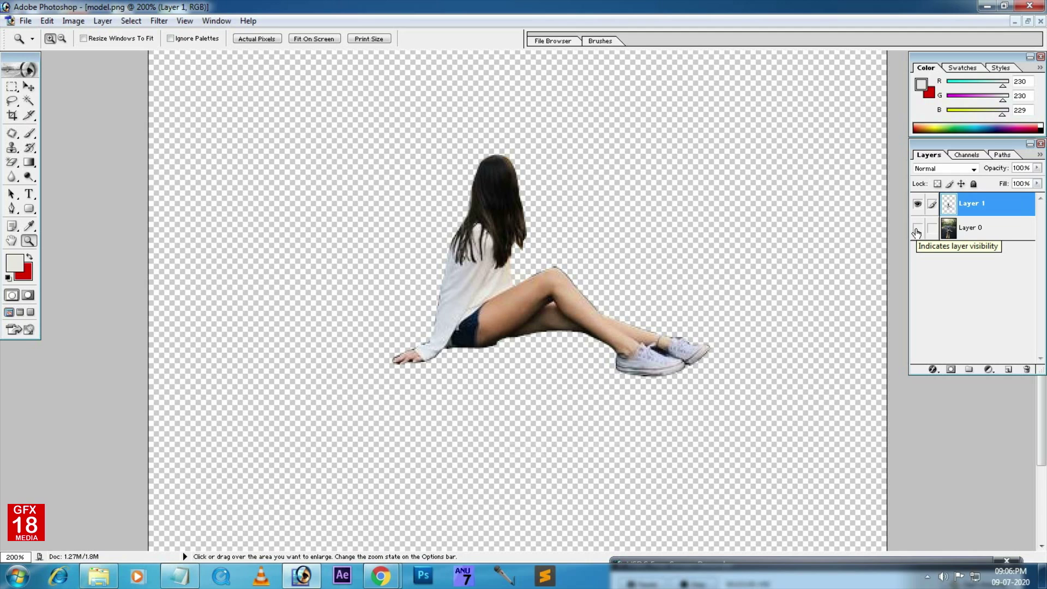
pyautogui.hotkey('ctrl', '-')
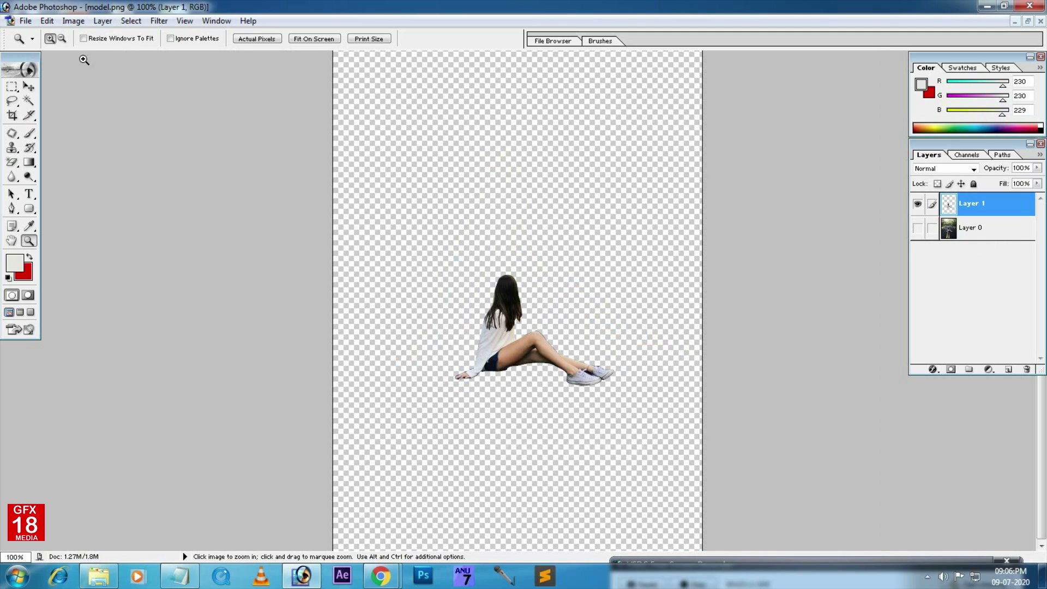
# Step: Open the Background 2 image and place its window beside the model image
pyautogui.click(29, 87)
pyautogui.click(25, 21)
pyautogui.click(33, 47)
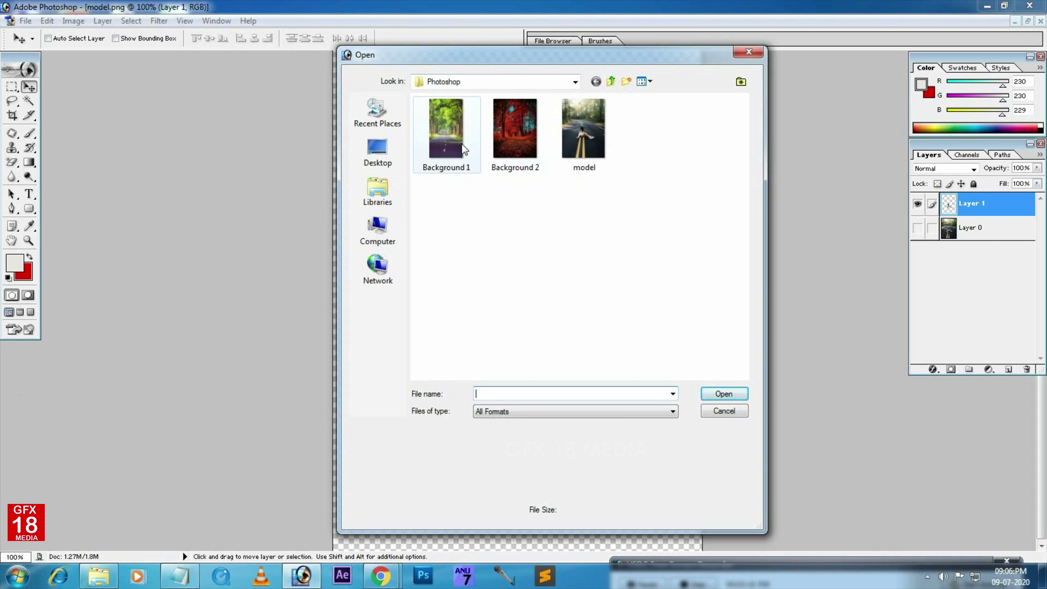
pyautogui.click(505, 142)
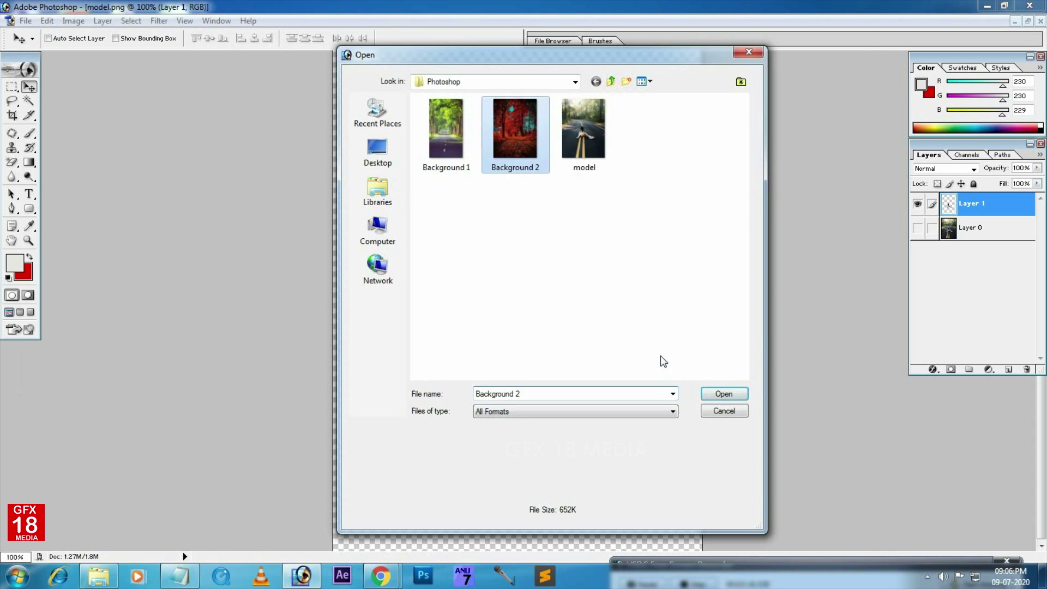
pyautogui.click(716, 395)
pyautogui.moveTo(174, 75); pyautogui.dragTo(558, 74)
# Step: Bring the model cutout into the Background 2 image, placing it on the forest path, and maximize that document
pyautogui.click(188, 367)
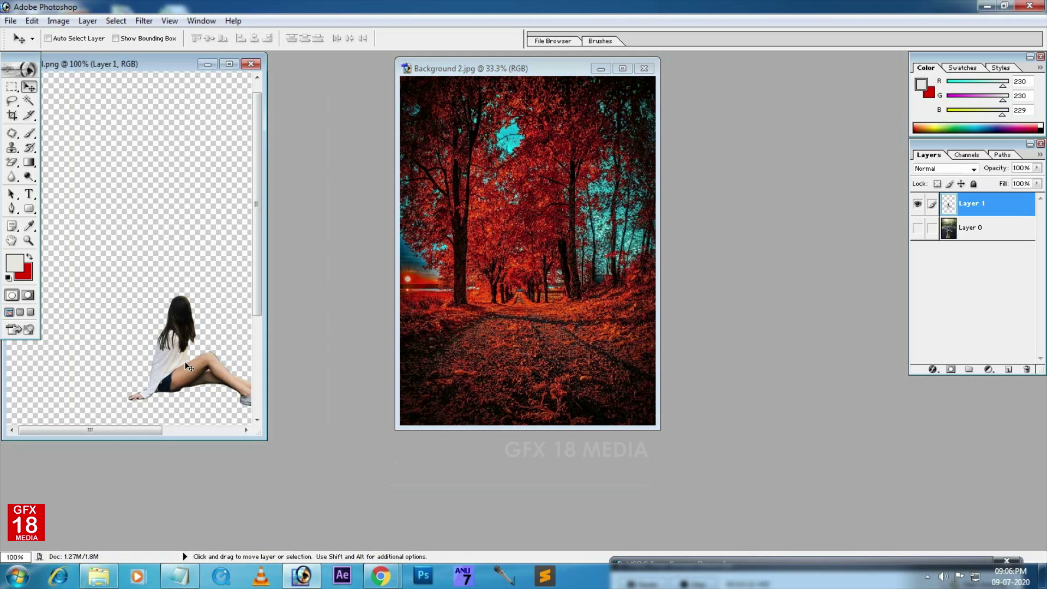
pyautogui.moveTo(186, 365); pyautogui.dragTo(532, 306)
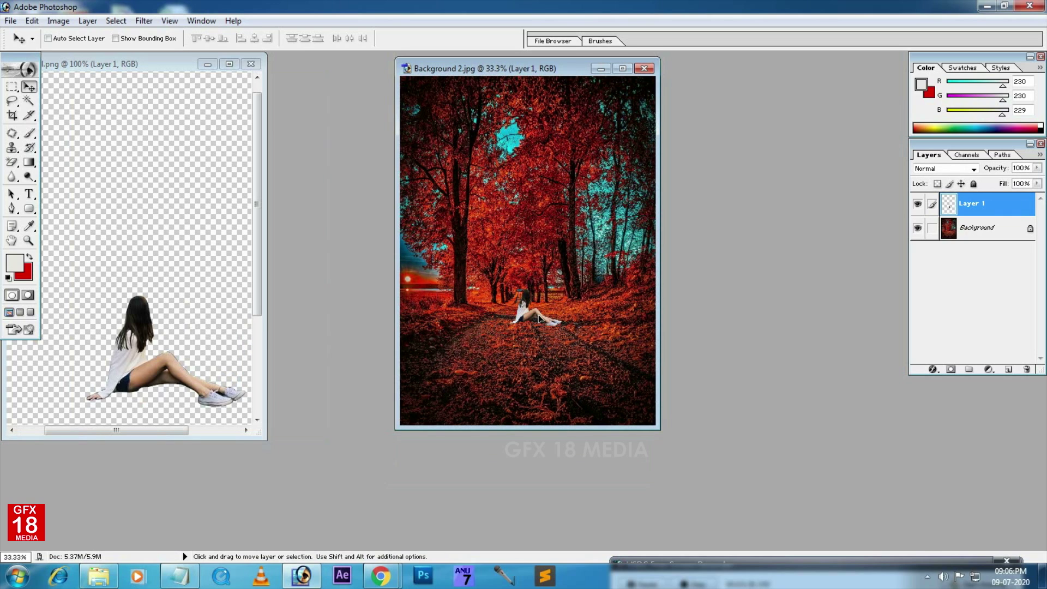
pyautogui.click(622, 68)
pyautogui.hotkey('ctrl', 't')
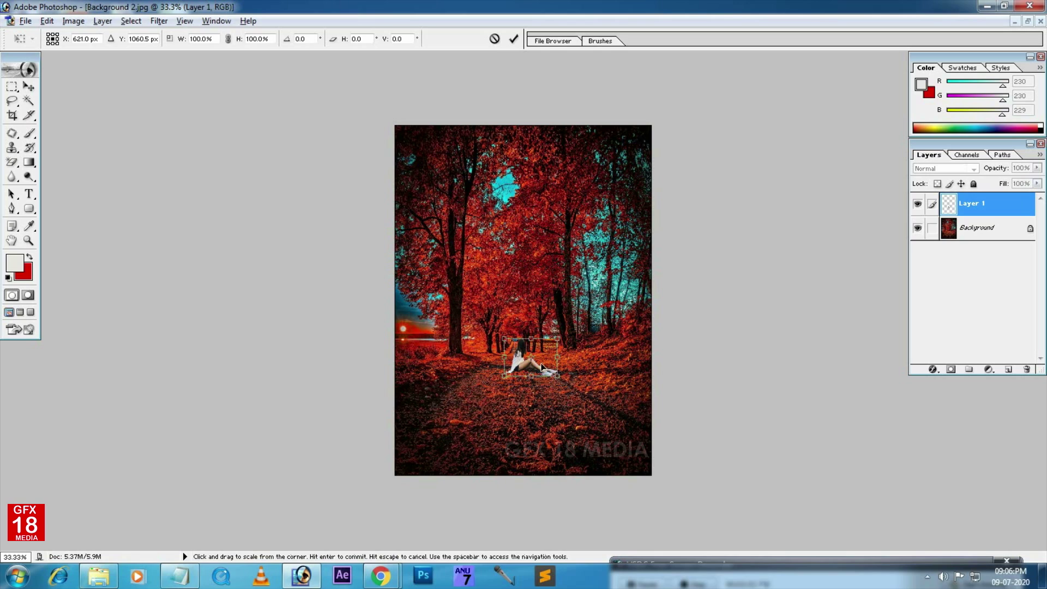
pyautogui.press('Return')
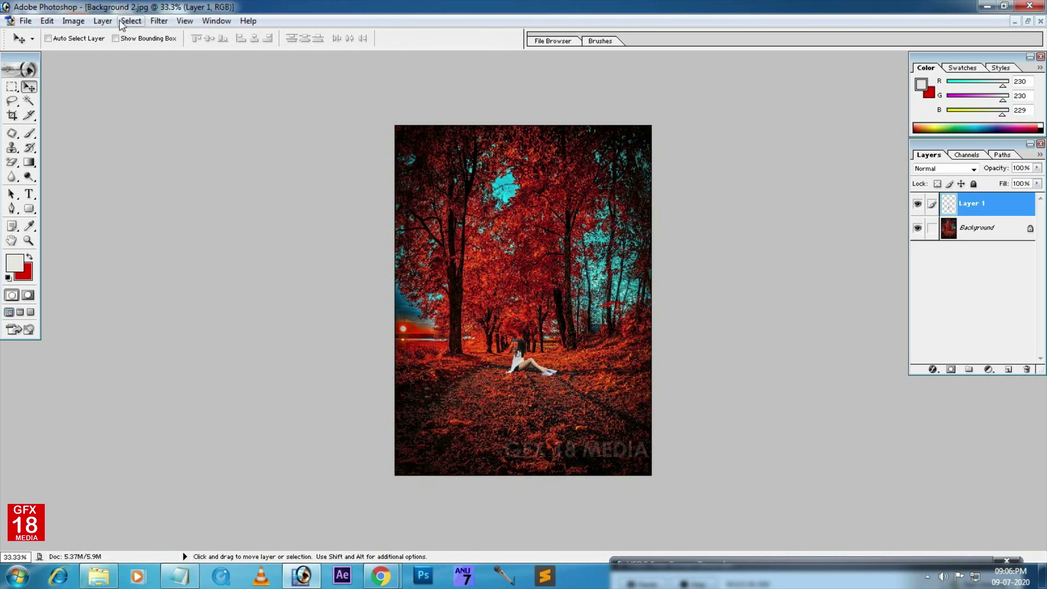
# Step: Scale the model on Layer 1 proportionally from its centre to about 314% with Free Transform
pyautogui.click(102, 21)
pyautogui.moveTo(47, 20)
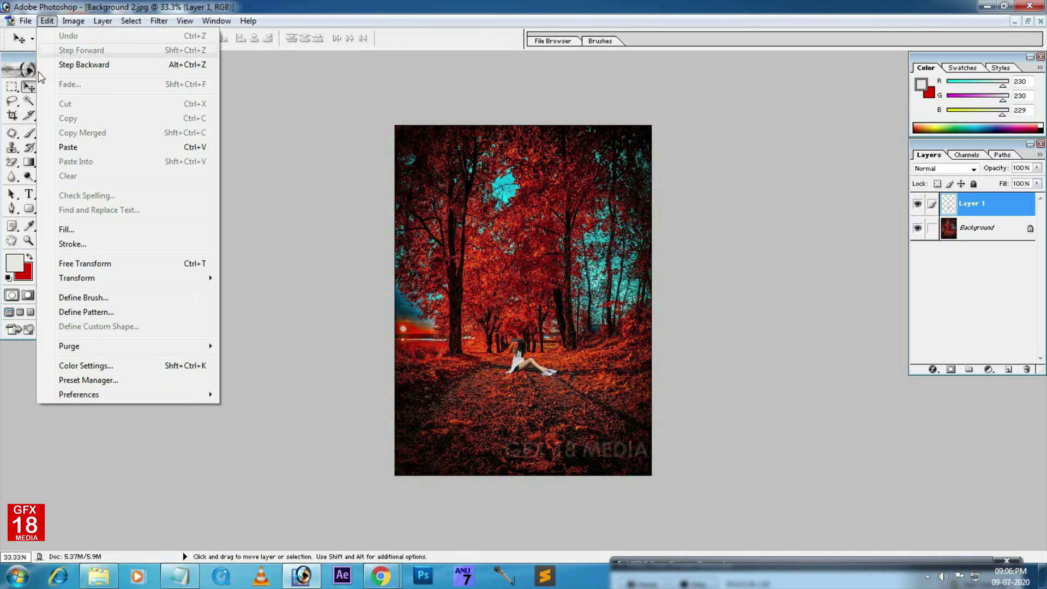
pyautogui.moveTo(79, 281)
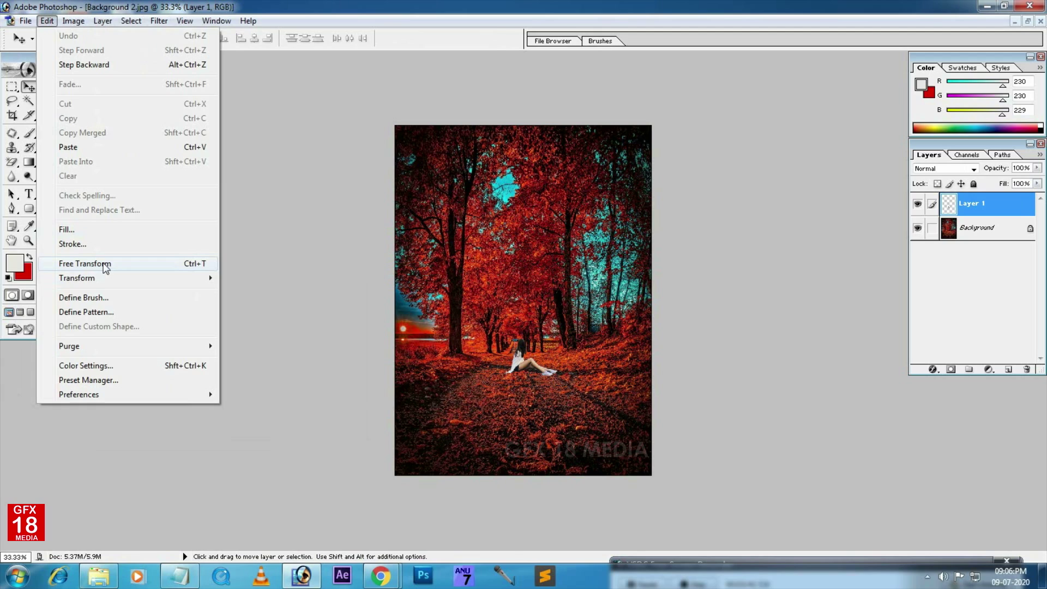
pyautogui.click(105, 264)
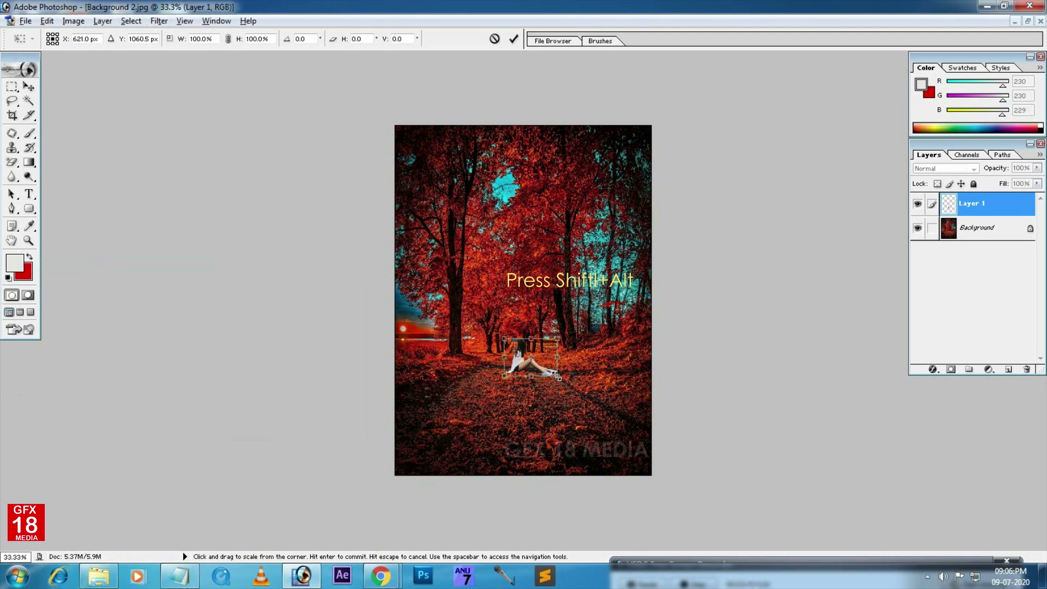
pyautogui.moveTo(557, 375); pyautogui.dragTo(605, 419)
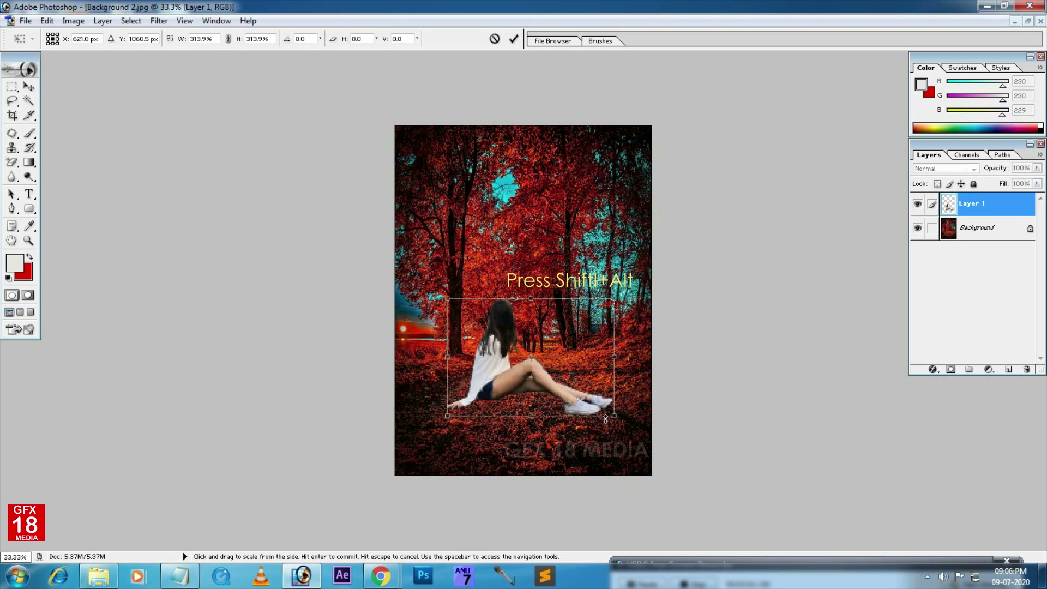
pyautogui.press('Return')
# Step: Nudge the enlarged model slightly down on the forest path
pyautogui.rightClick(506, 328)
pyautogui.click(515, 339)
pyautogui.hotkey('shift', 'Down')
pyautogui.hotkey('shift', 'Down')
pyautogui.hotkey('shift', 'Down')
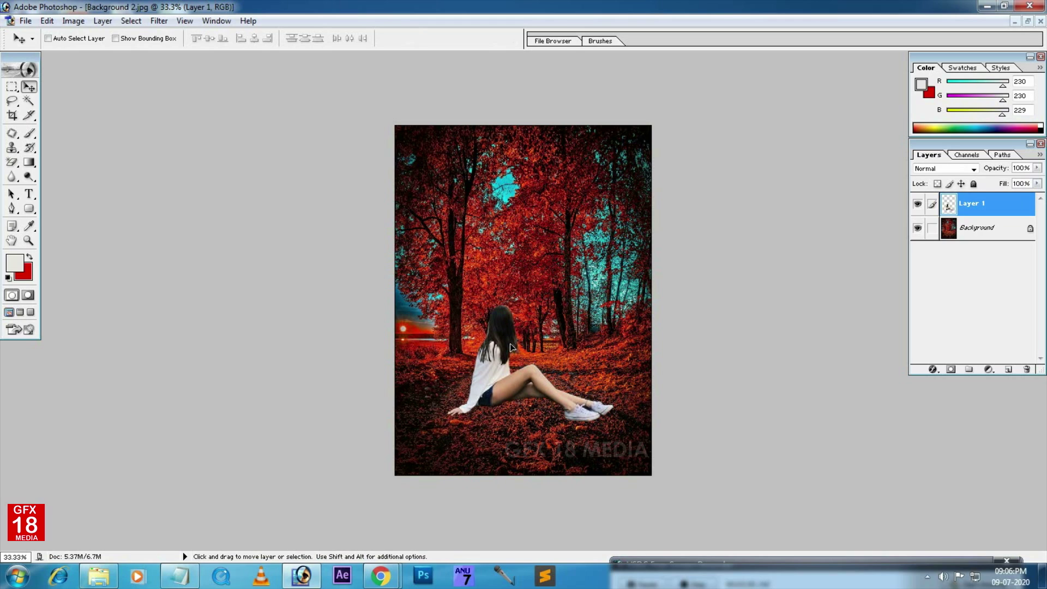
# Step: Add a drop shadow to Layer 1 with its light angle set to 51°
pyautogui.rightClick(1018, 210)
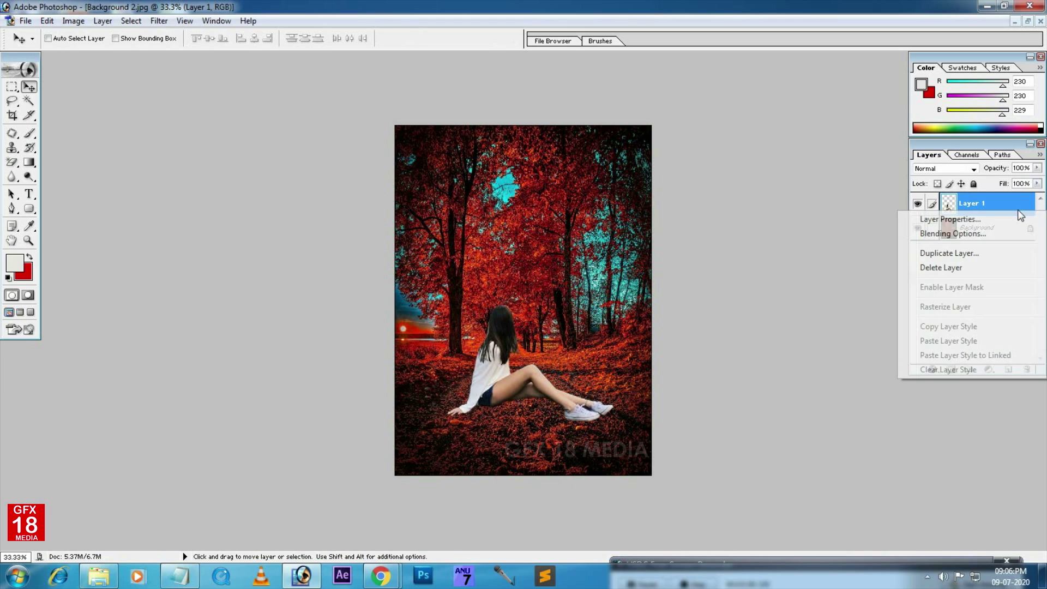
pyautogui.click(953, 234)
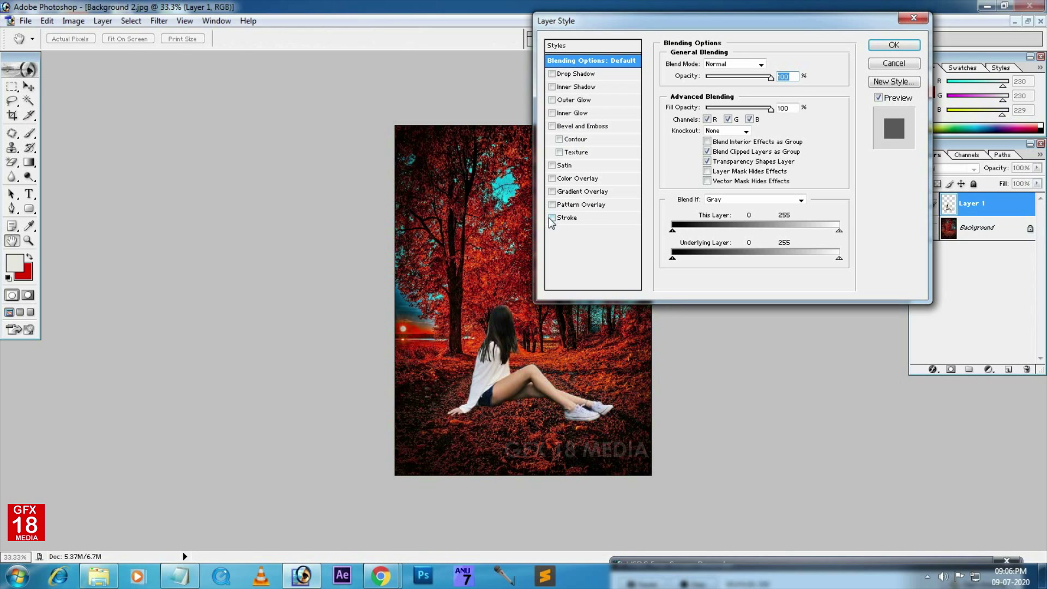
pyautogui.click(553, 74)
pyautogui.click(578, 74)
pyautogui.click(707, 103)
pyautogui.click(721, 97)
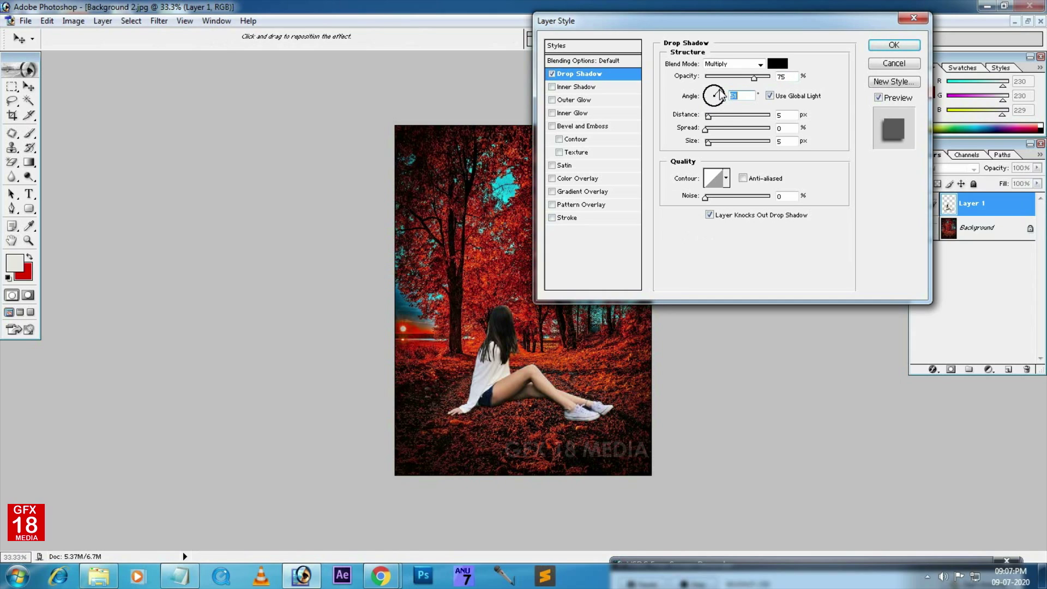
# Step: Set the drop shadow's distance to 14 px and size to 40 px, lower its opacity, and apply the layer style
pyautogui.moveTo(708, 116); pyautogui.dragTo(718, 144)
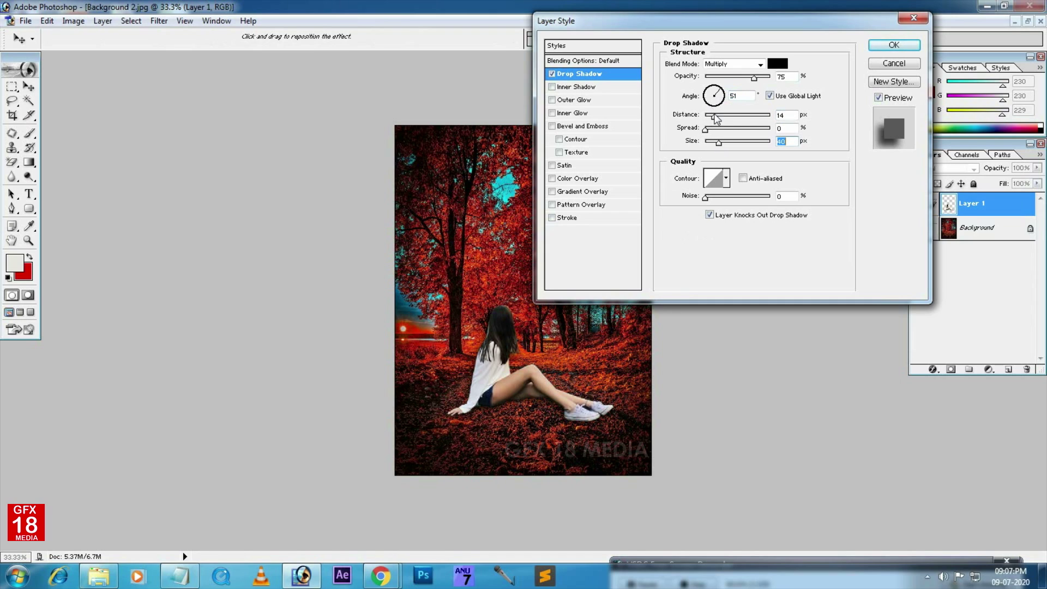
pyautogui.click(750, 64)
pyautogui.click(719, 72)
pyautogui.moveTo(754, 77); pyautogui.dragTo(735, 76)
pyautogui.click(894, 44)
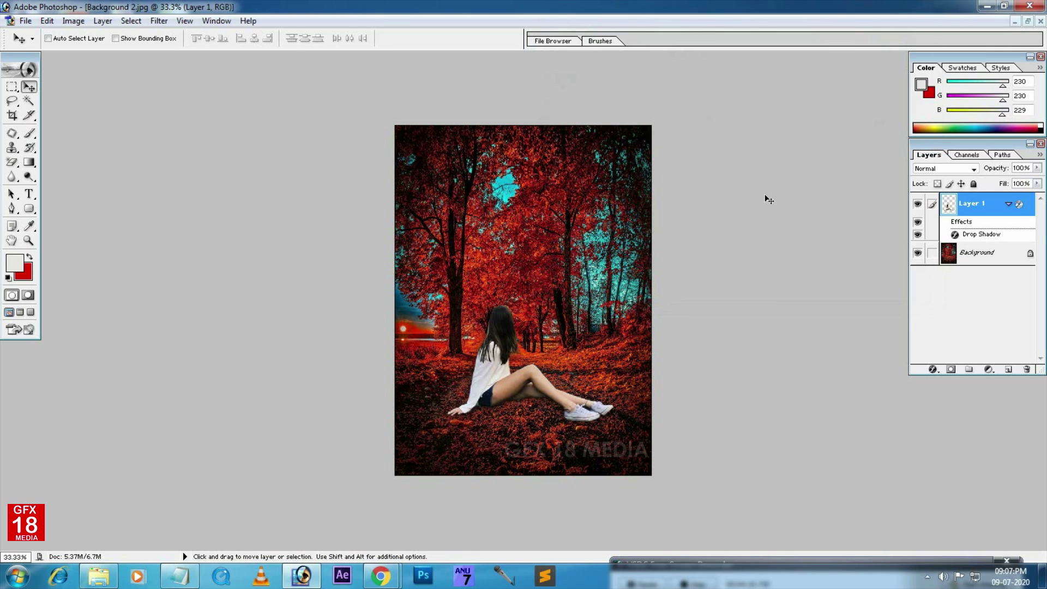
# Step: View the composite at 50% zoom through the different screen modes, returning to the maximized Background 2 document
pyautogui.hotkey('ctrl', '+')
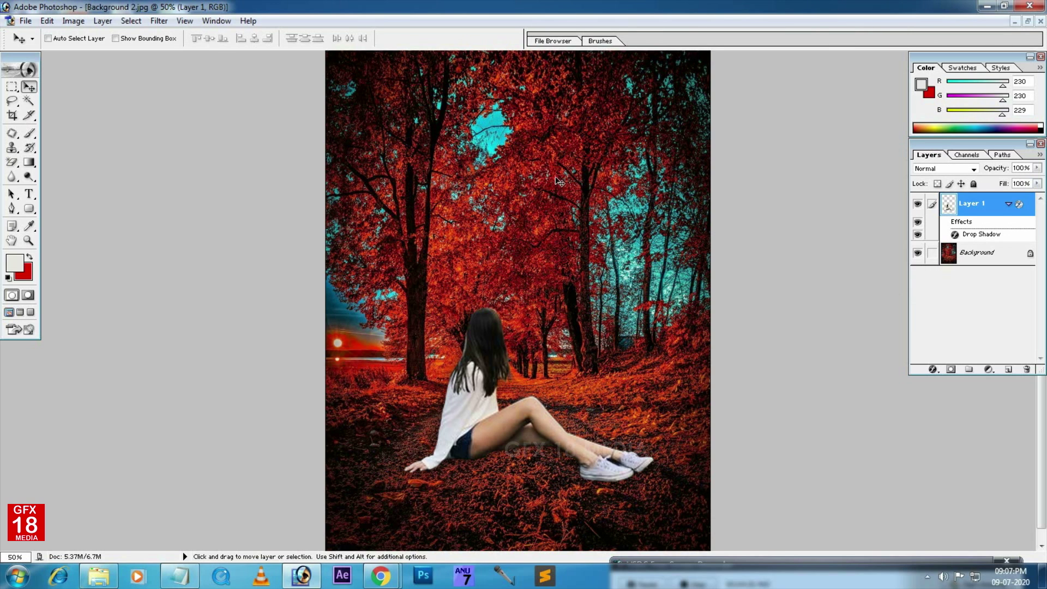
pyautogui.press('f')
pyautogui.press('f')
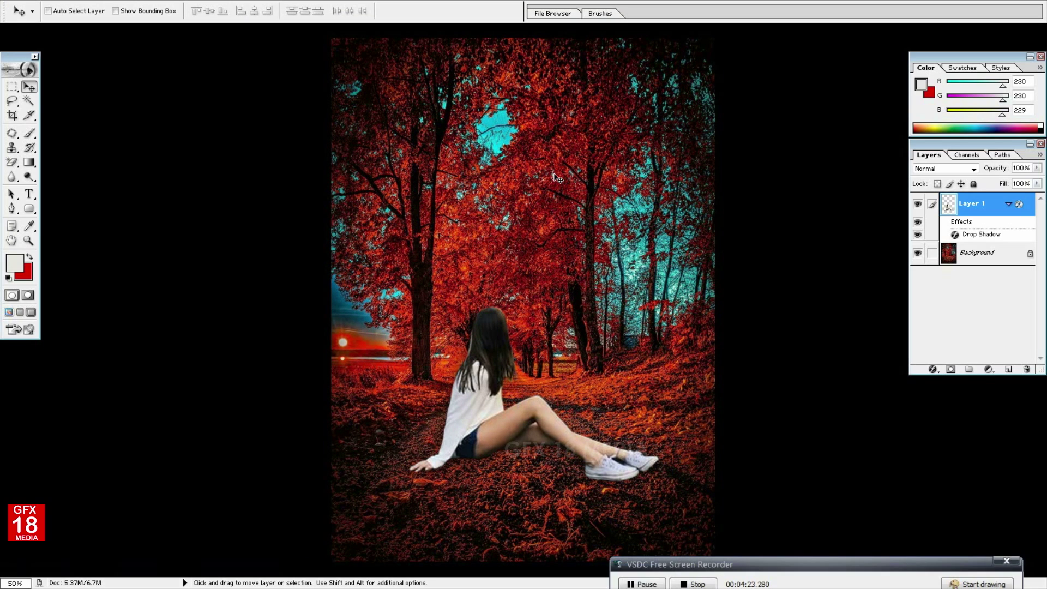
pyautogui.press('f')
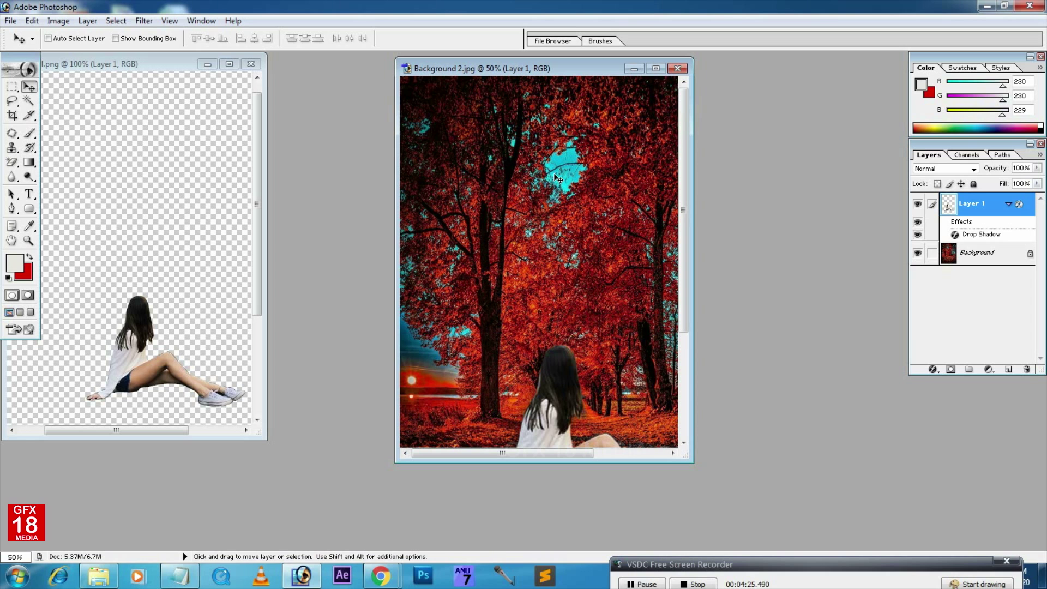
pyautogui.click(656, 69)
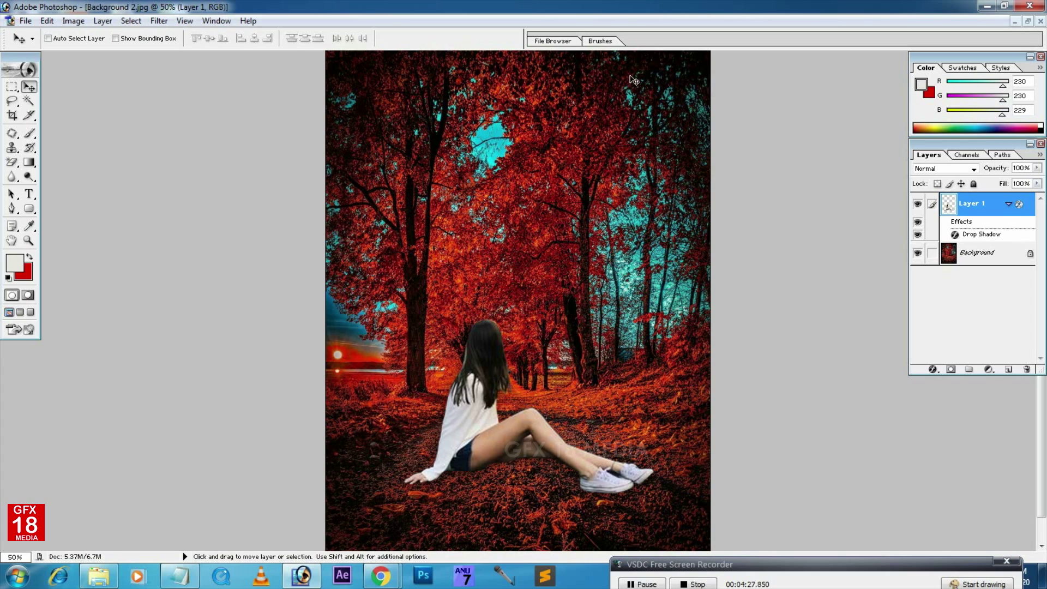
# Step: Inspect the composite full screen on black with all palettes hidden, restoring the palettes and the standard window view at the end
pyautogui.click(22, 313)
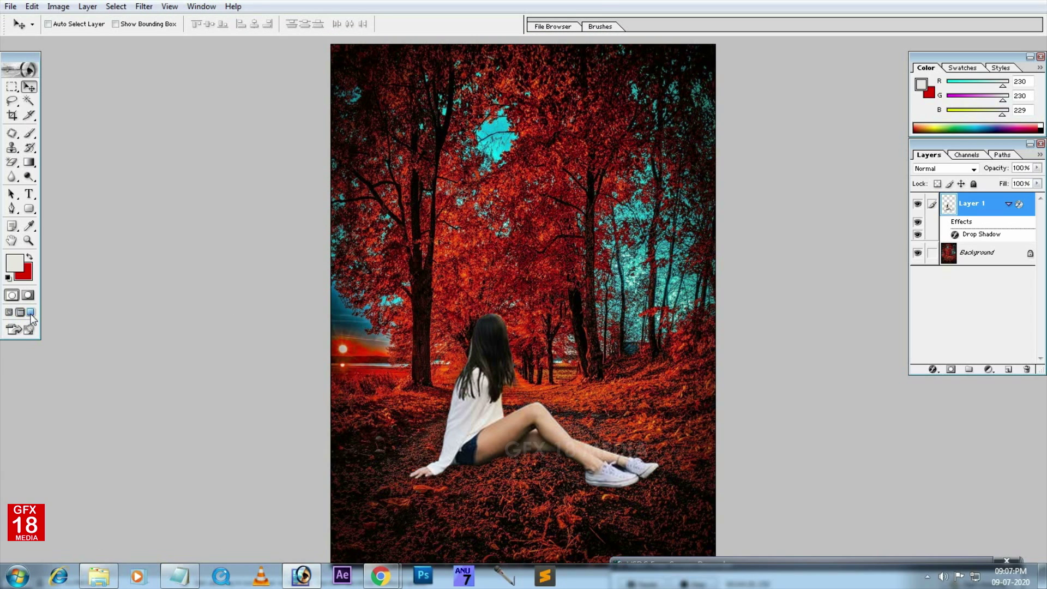
pyautogui.click(31, 314)
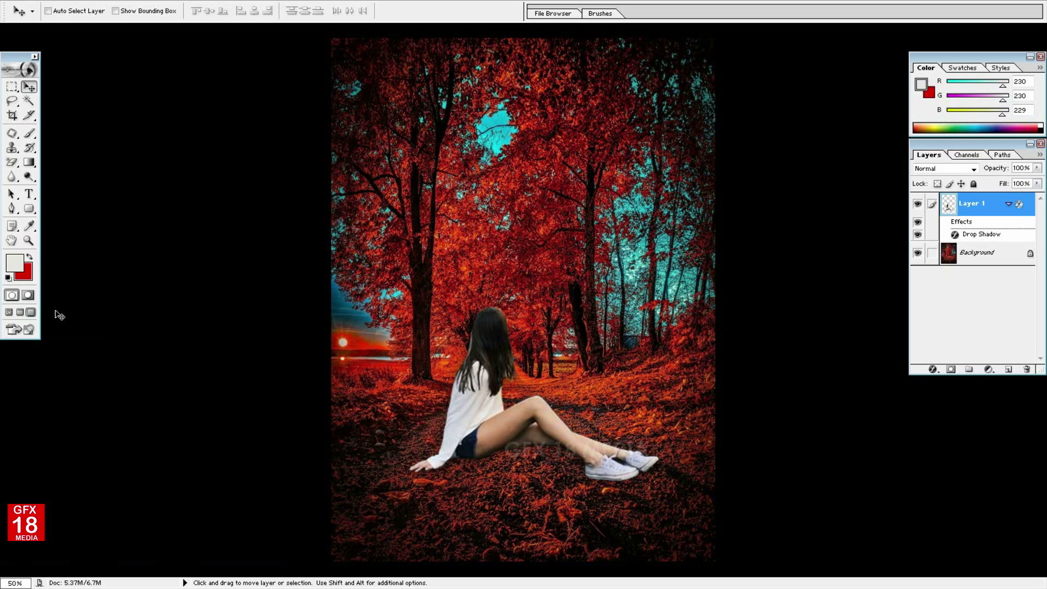
pyautogui.press('Tab')
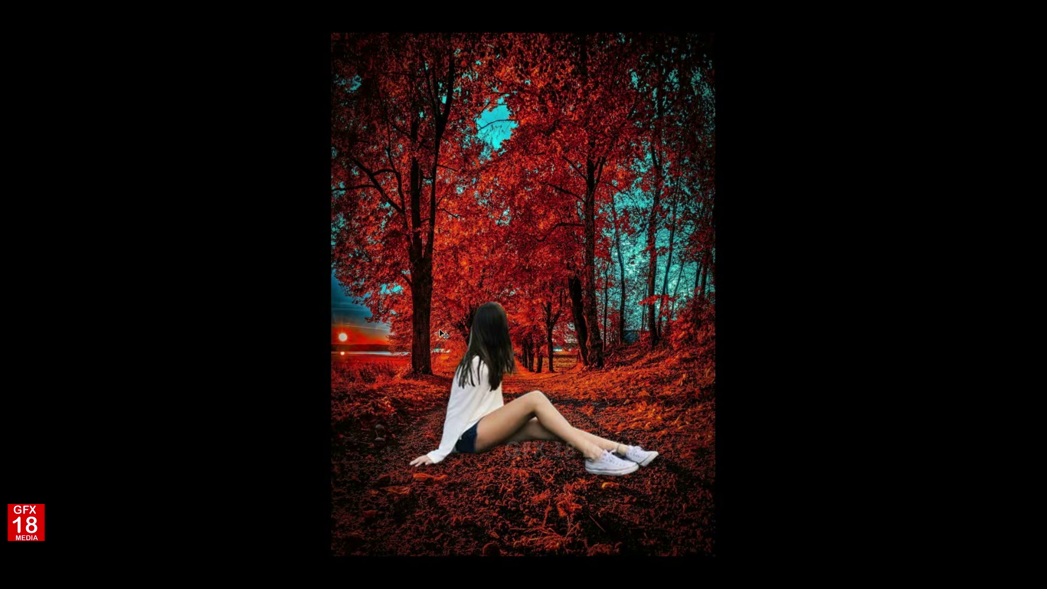
pyautogui.hotkey('ctrl', '+')
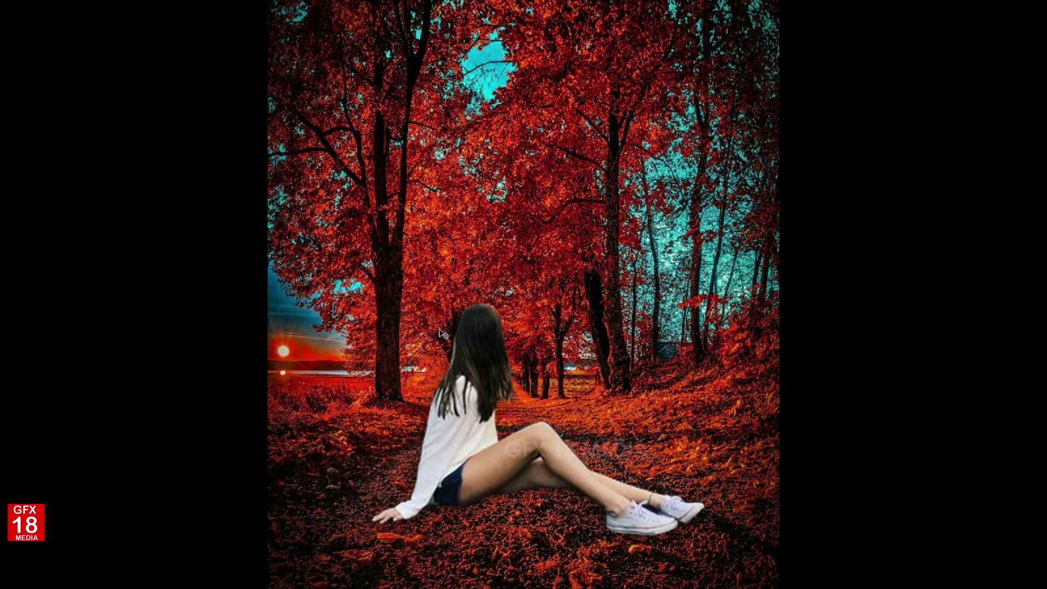
pyautogui.hotkey('ctrl', '-')
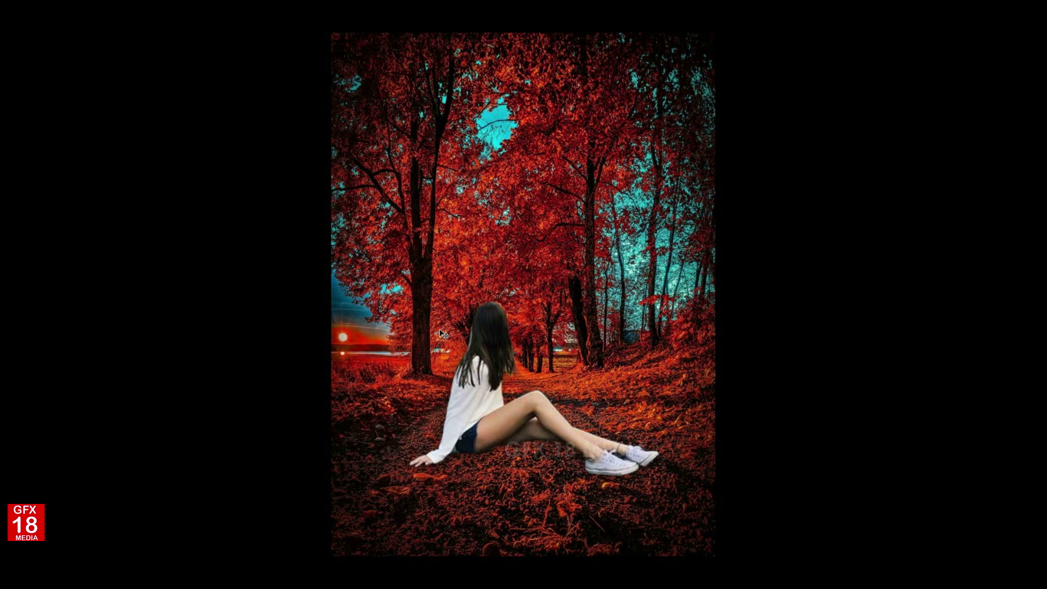
pyautogui.hotkey('ctrl', '-')
pyautogui.press('Tab')
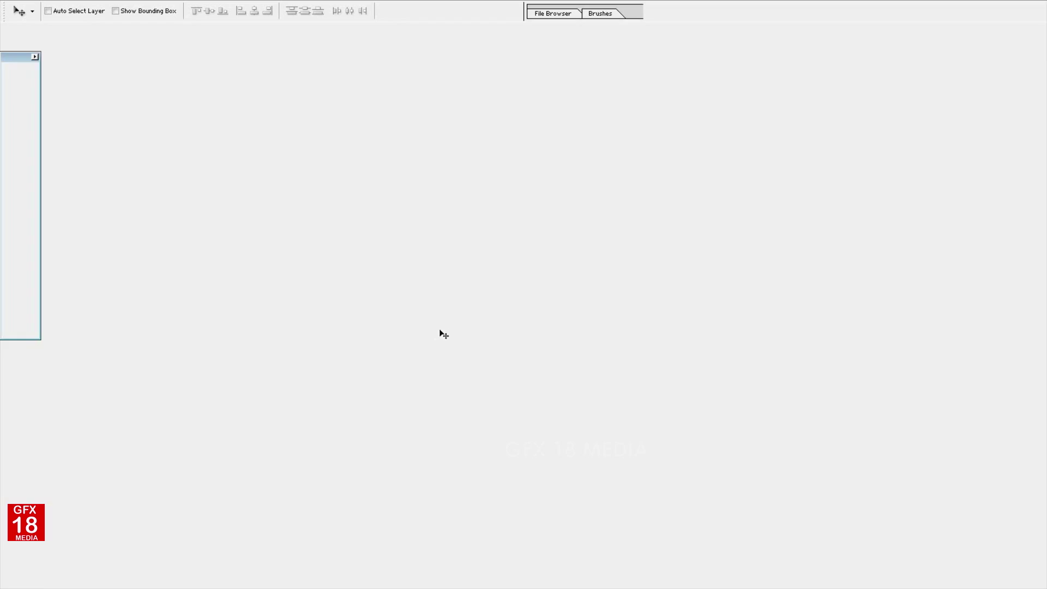
pyautogui.press('f')
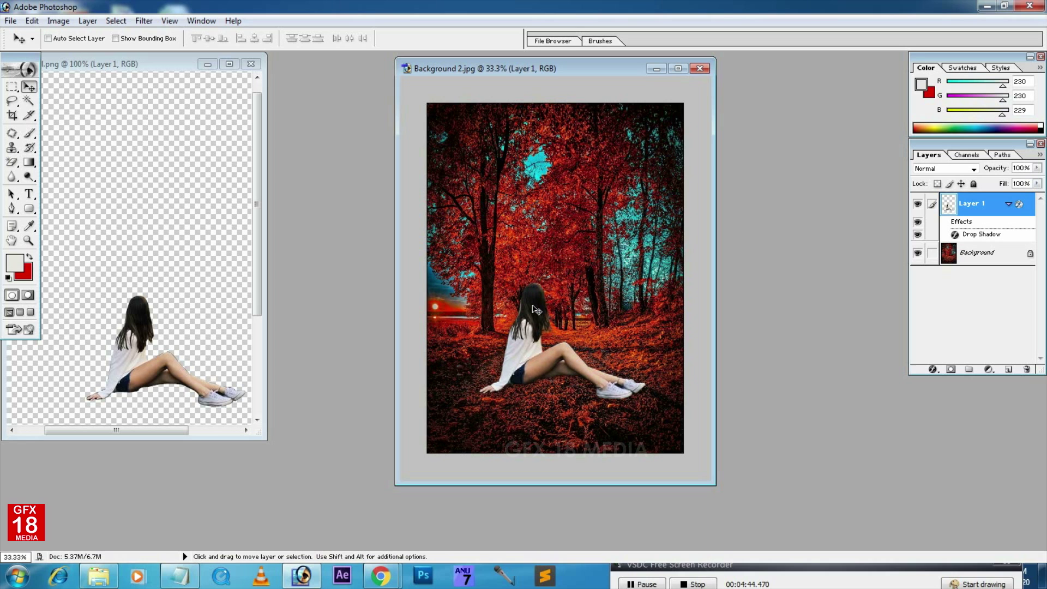
# Step: Move the model.png window clear of the toolbox and make Background 2 the active document
pyautogui.click(186, 315)
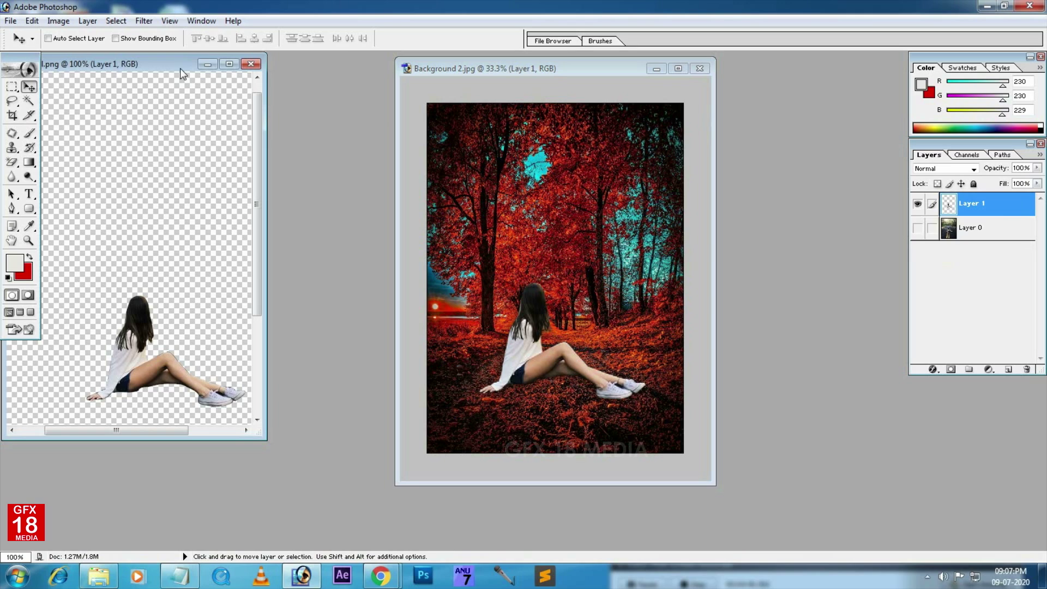
pyautogui.moveTo(180, 67); pyautogui.dragTo(258, 83)
pyautogui.click(609, 162)
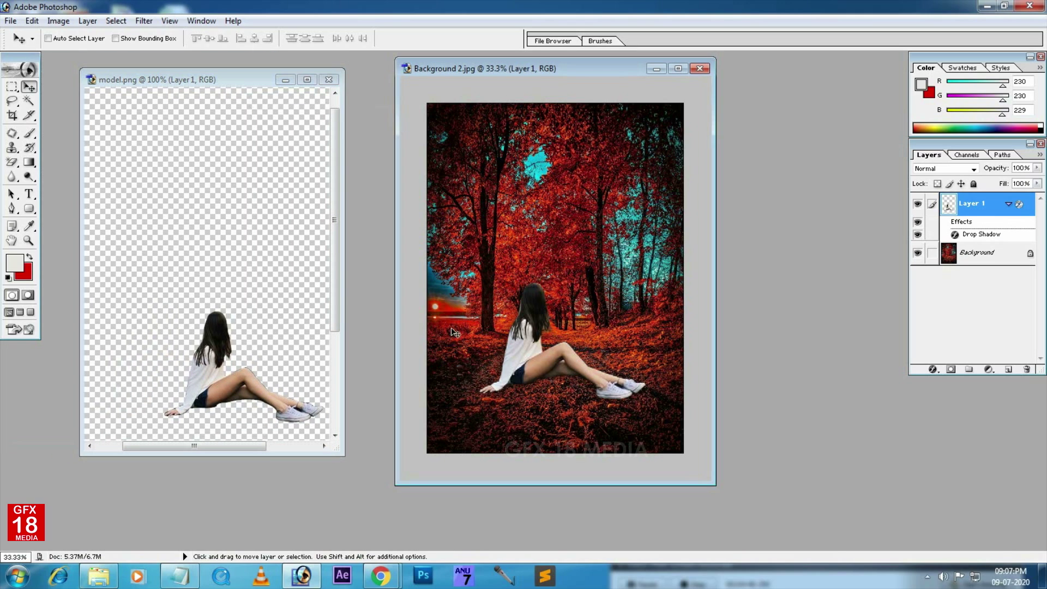
pyautogui.click(302, 227)
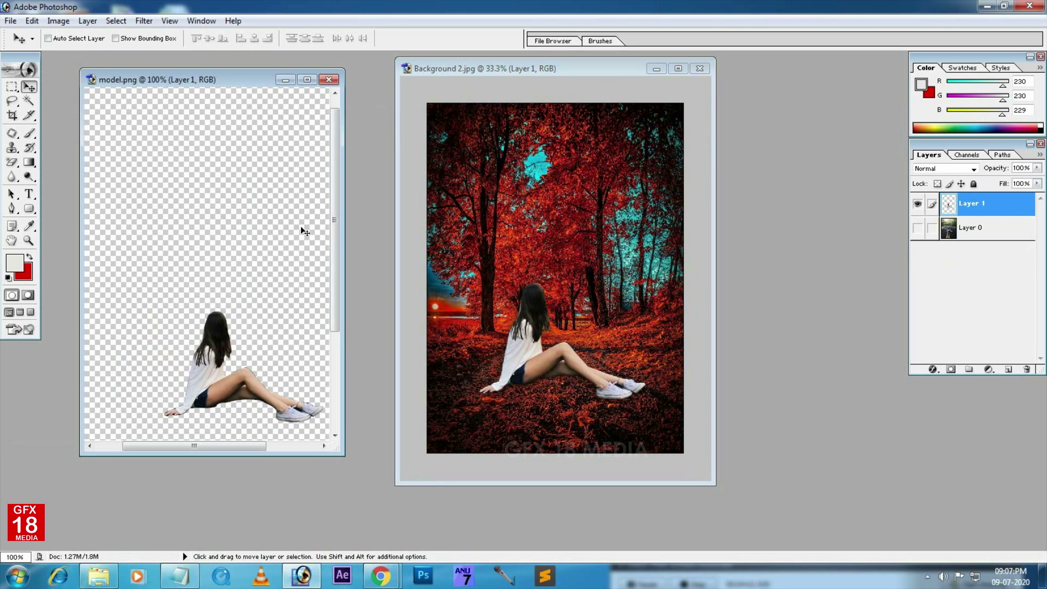
pyautogui.hotkey('ctrl', 'alt', 'z')
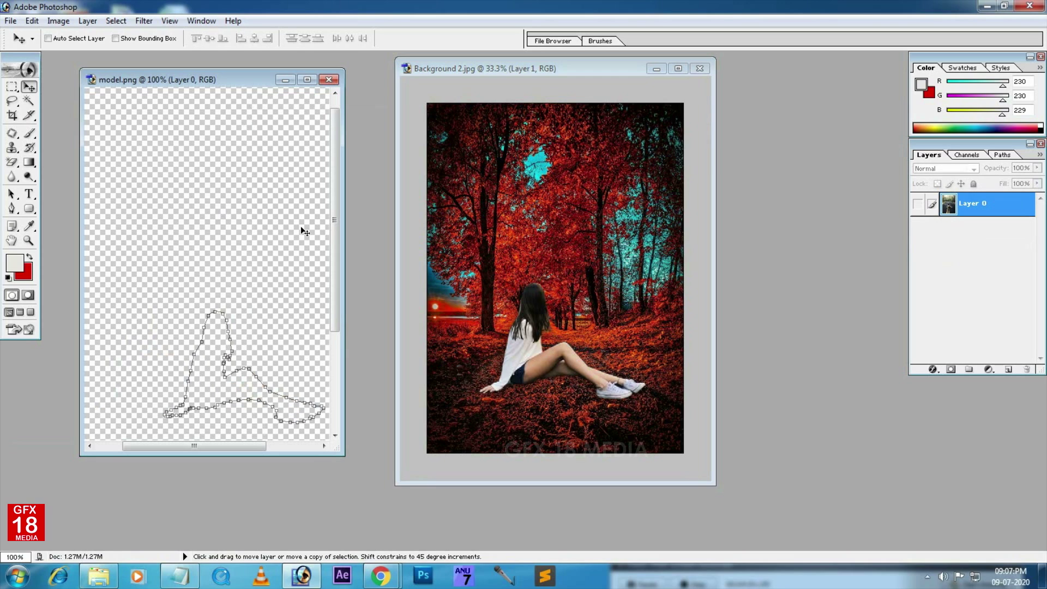
pyautogui.hotkey('ctrl', 'shift', 'z')
pyautogui.click(510, 254)
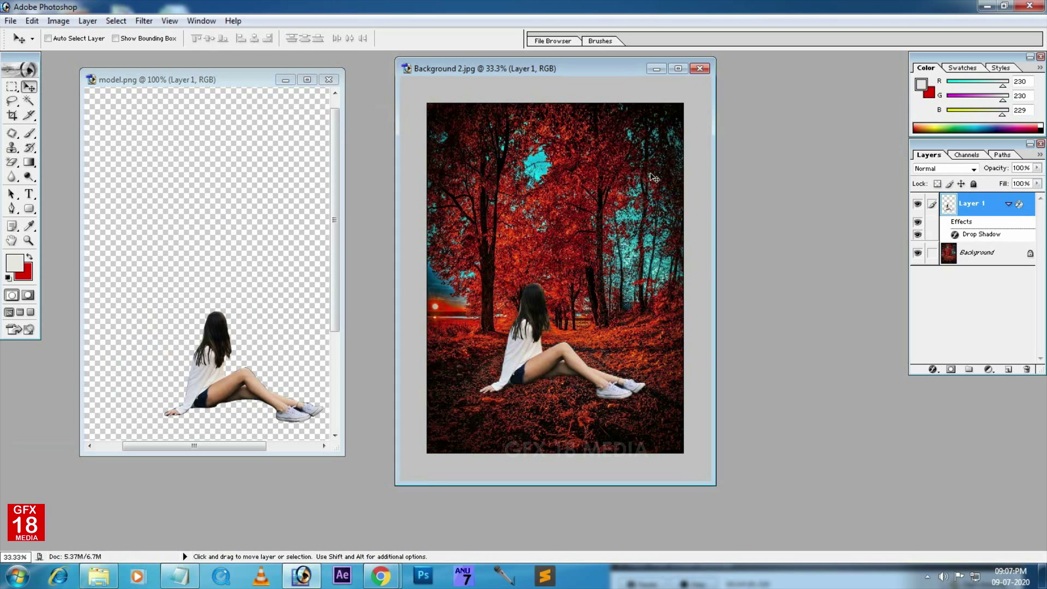
pyautogui.doubleClick(598, 70)
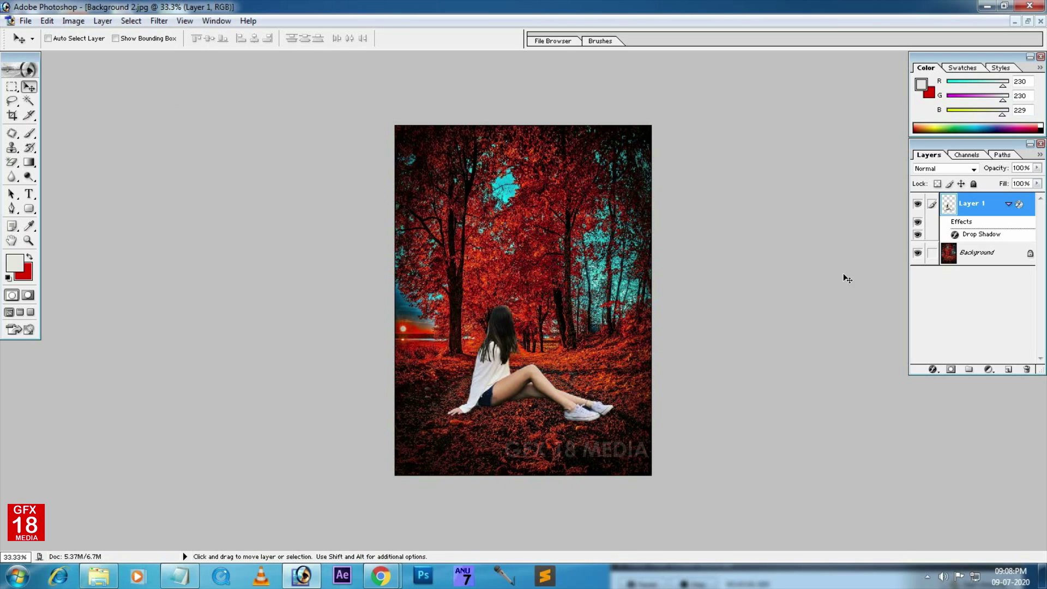
# Step: Open the Background 1 image and place its window beside Background 2, clear of the toolbox
pyautogui.click(25, 21)
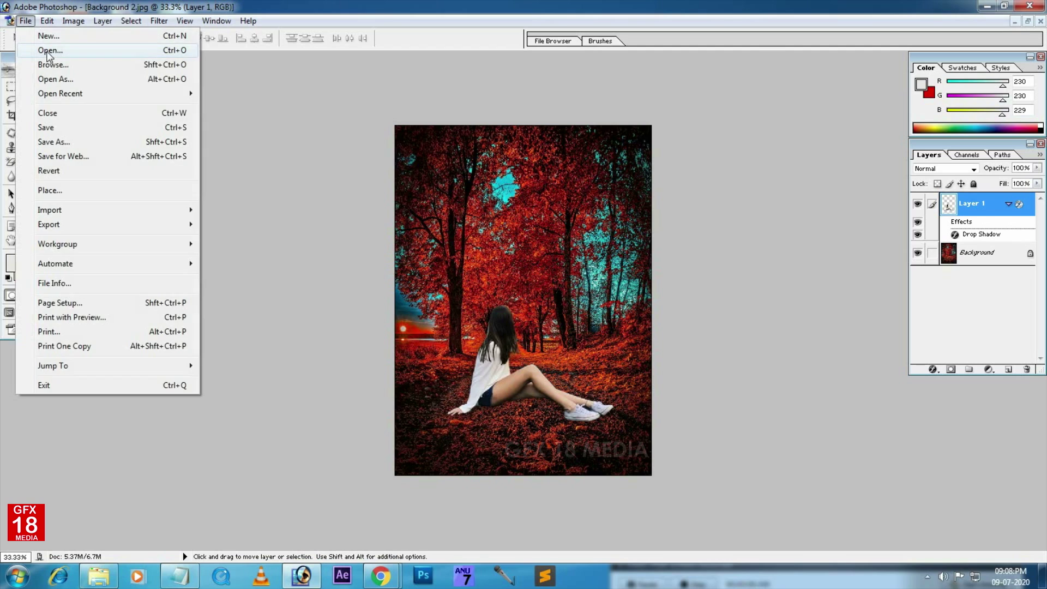
pyautogui.click(46, 50)
pyautogui.click(450, 136)
pyautogui.click(720, 394)
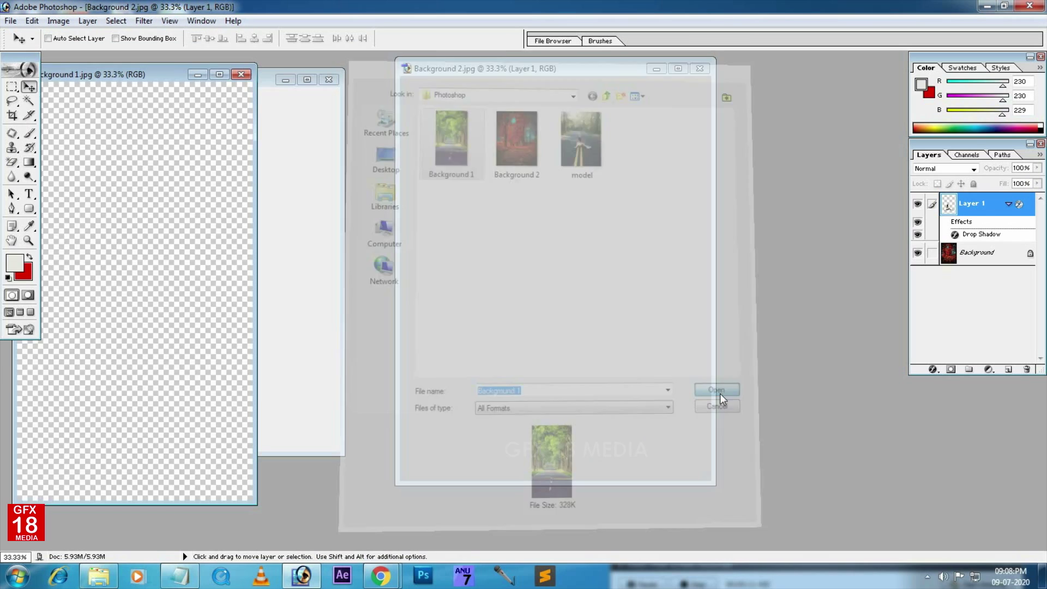
pyautogui.moveTo(84, 80); pyautogui.dragTo(162, 76)
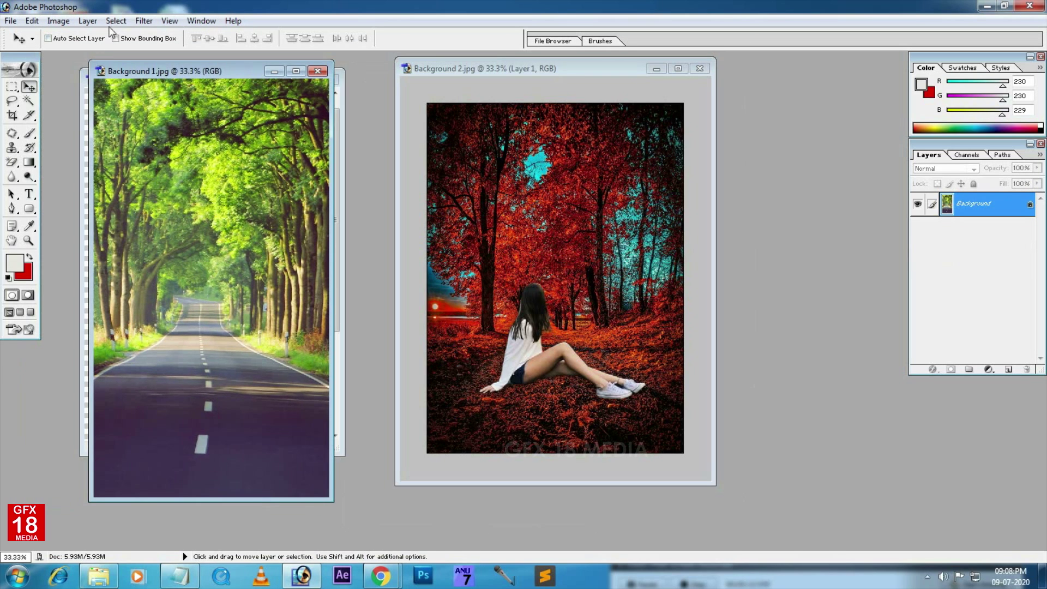
# Step: Copy the entire Background 1 image and return to the Background 2 document, maximized
pyautogui.click(116, 21)
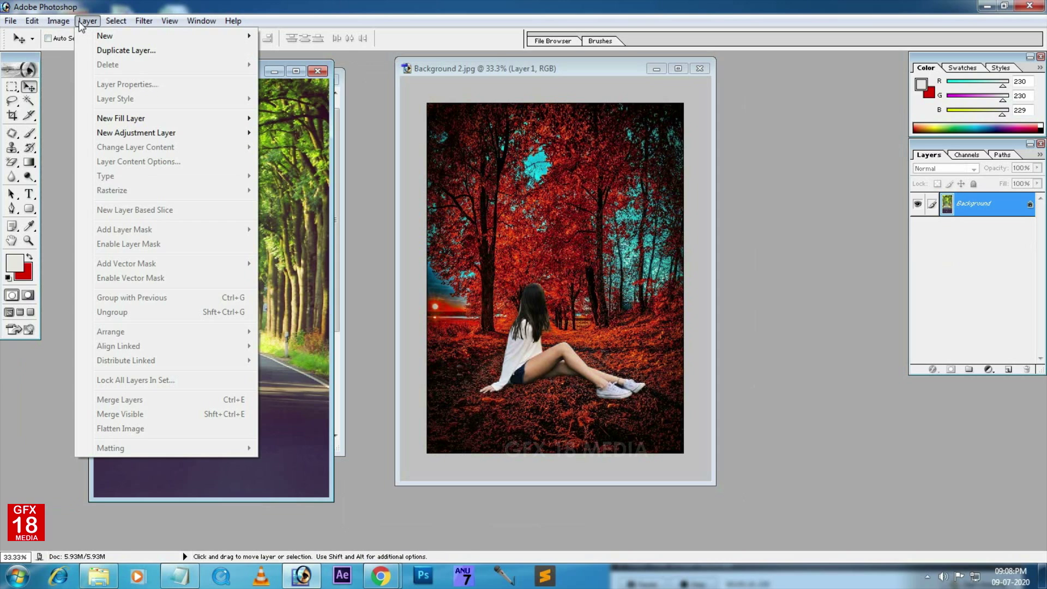
pyautogui.moveTo(57, 22)
pyautogui.click(125, 34)
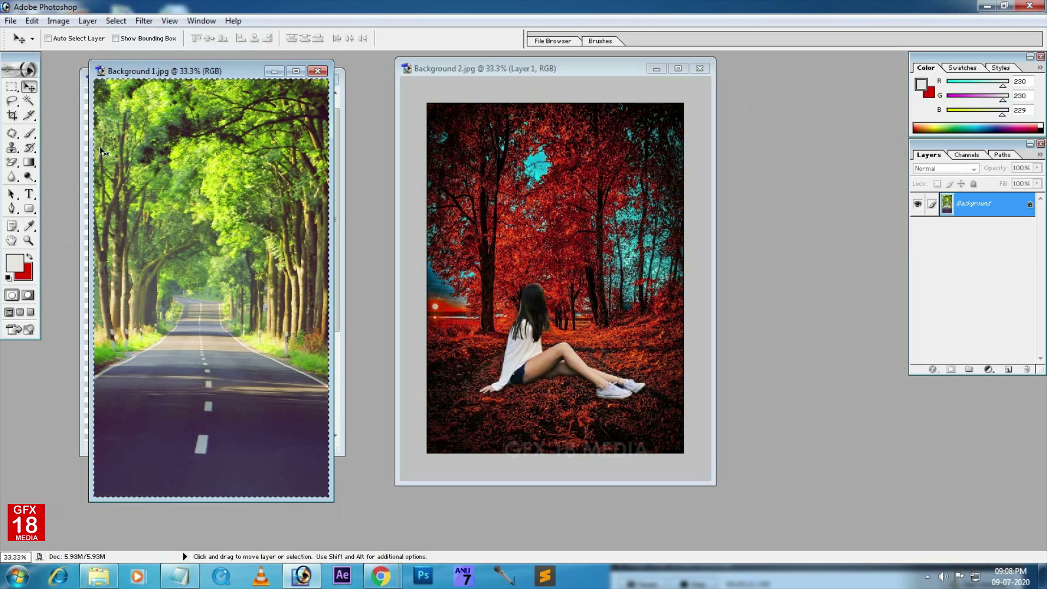
pyautogui.click(32, 21)
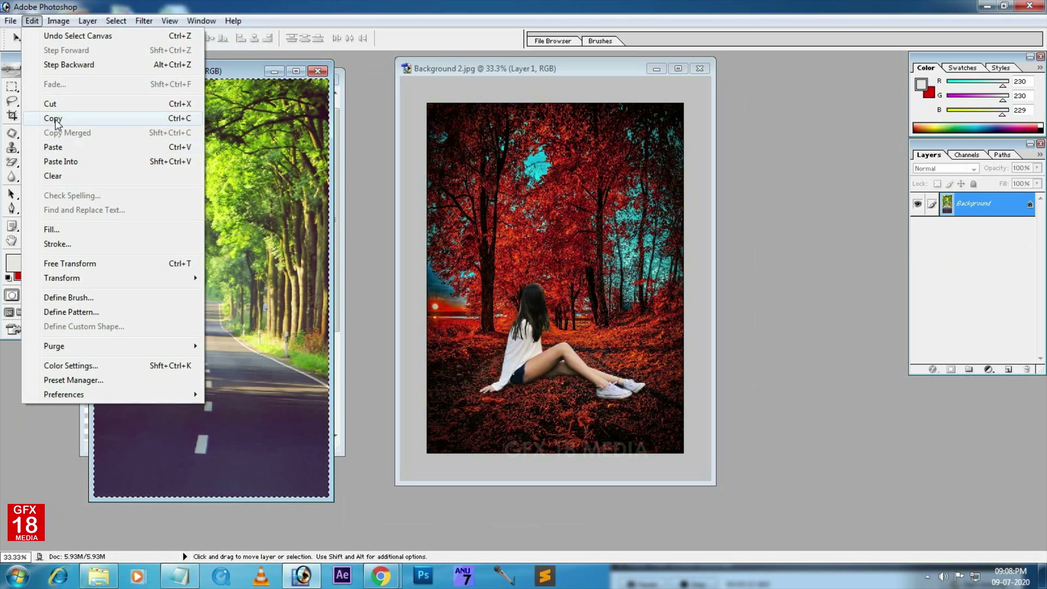
pyautogui.click(53, 118)
pyautogui.click(510, 206)
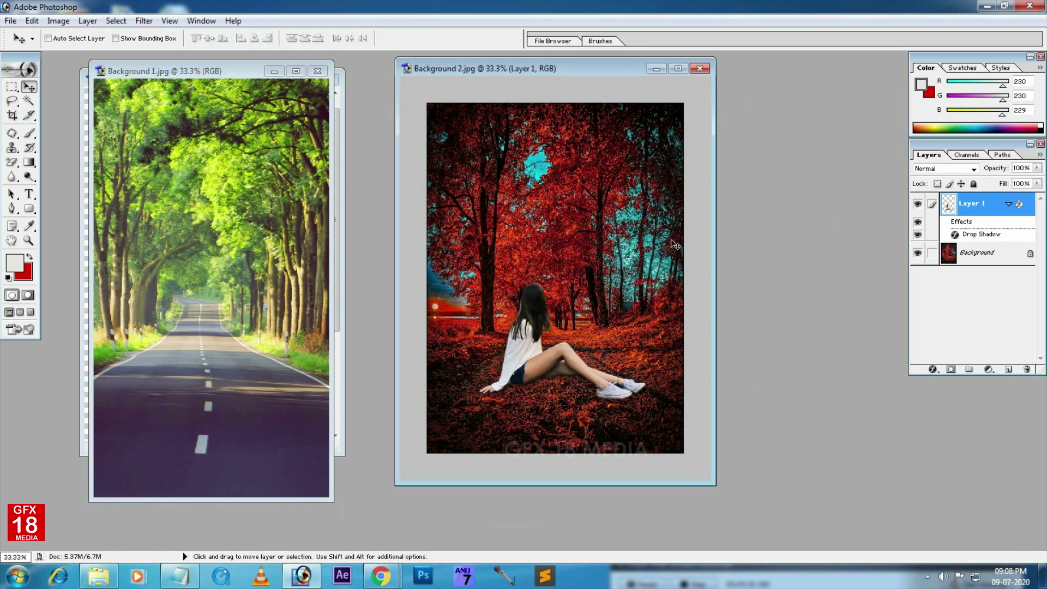
pyautogui.click(678, 68)
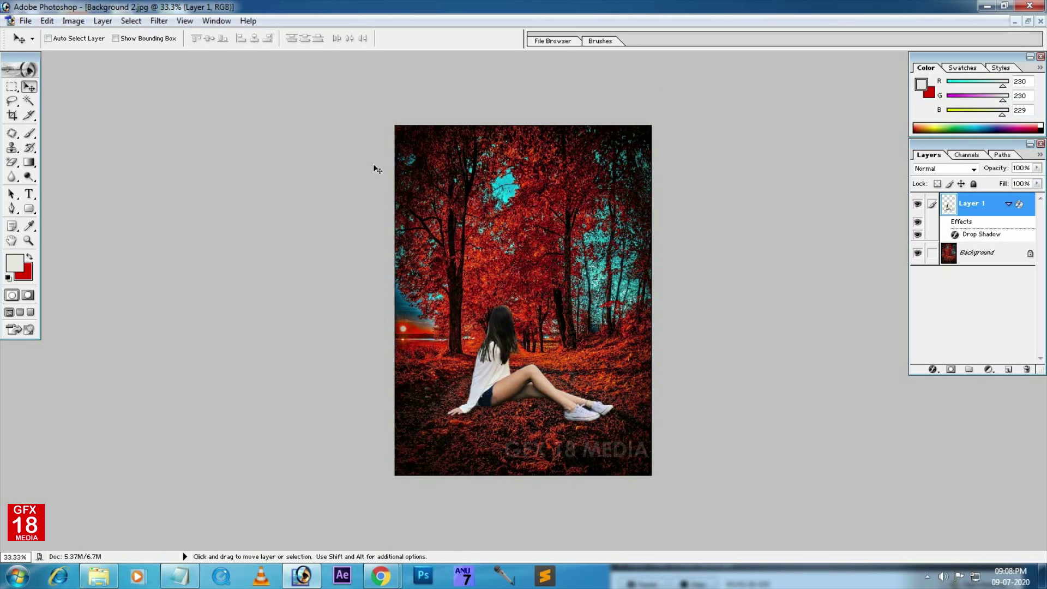
# Step: Paste the copied road image, convert the locked Background to a regular layer, and order the road layer directly below the model layer
pyautogui.click(47, 21)
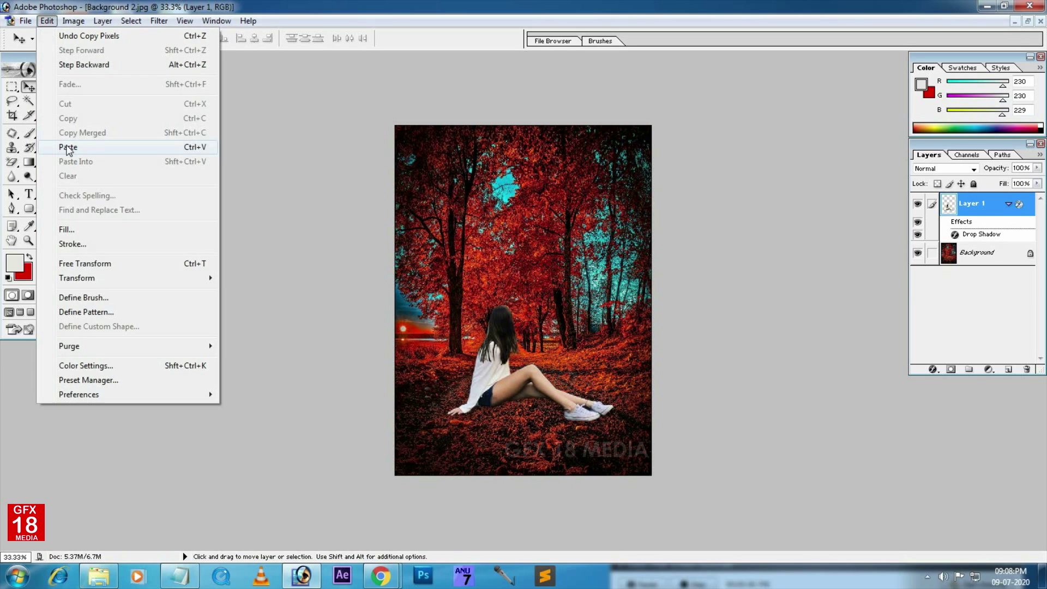
pyautogui.click(68, 149)
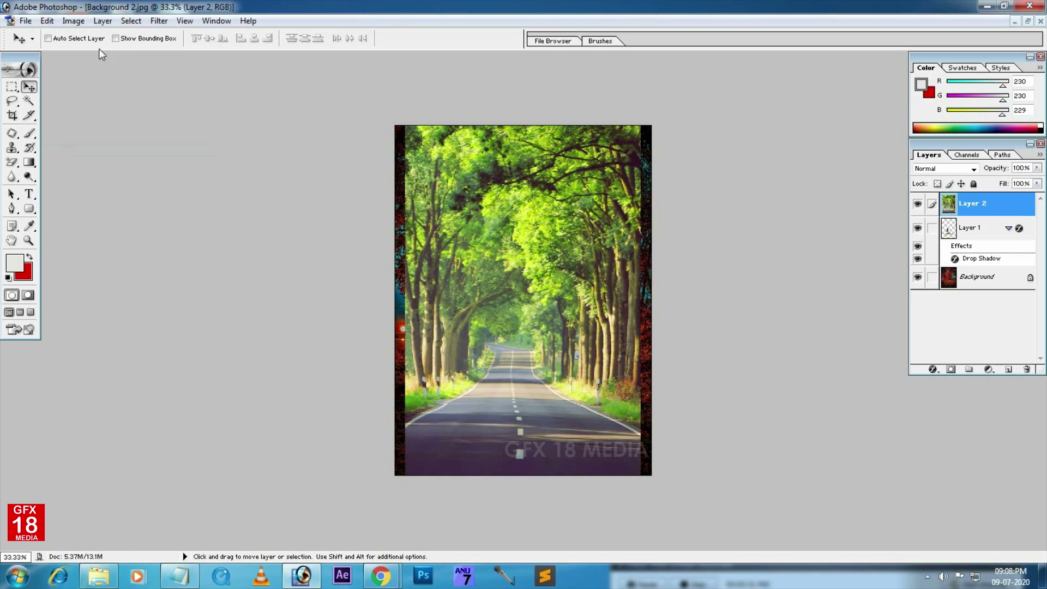
pyautogui.moveTo(977, 212); pyautogui.dragTo(982, 280)
pyautogui.doubleClick(982, 278)
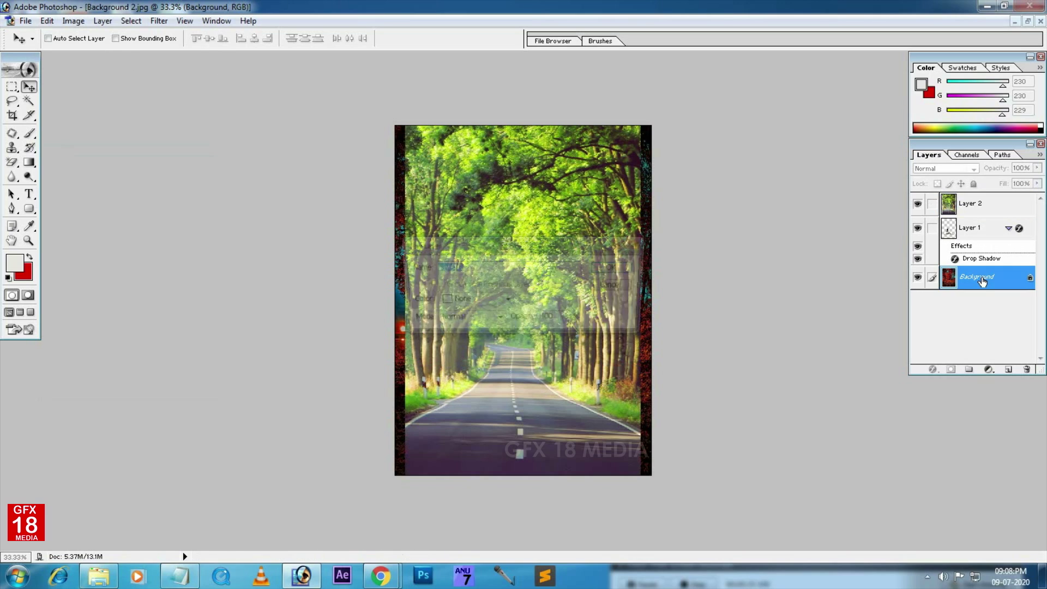
pyautogui.click(614, 267)
pyautogui.moveTo(978, 211); pyautogui.dragTo(976, 285)
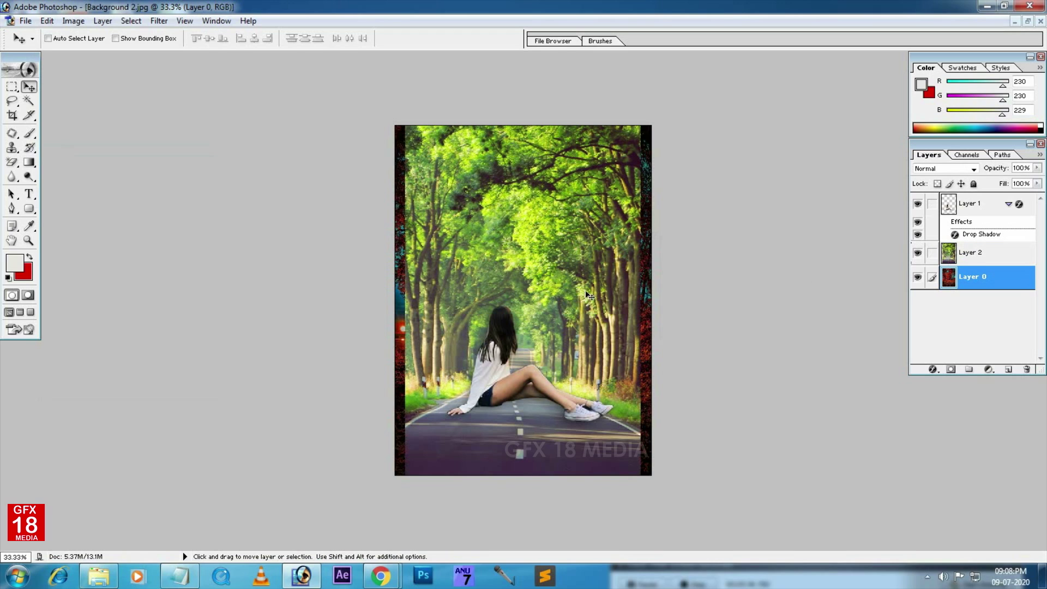
# Step: Move the road image on Layer 2 upward and scale it up proportionally from its center to cover the full canvas width
pyautogui.rightClick(521, 241)
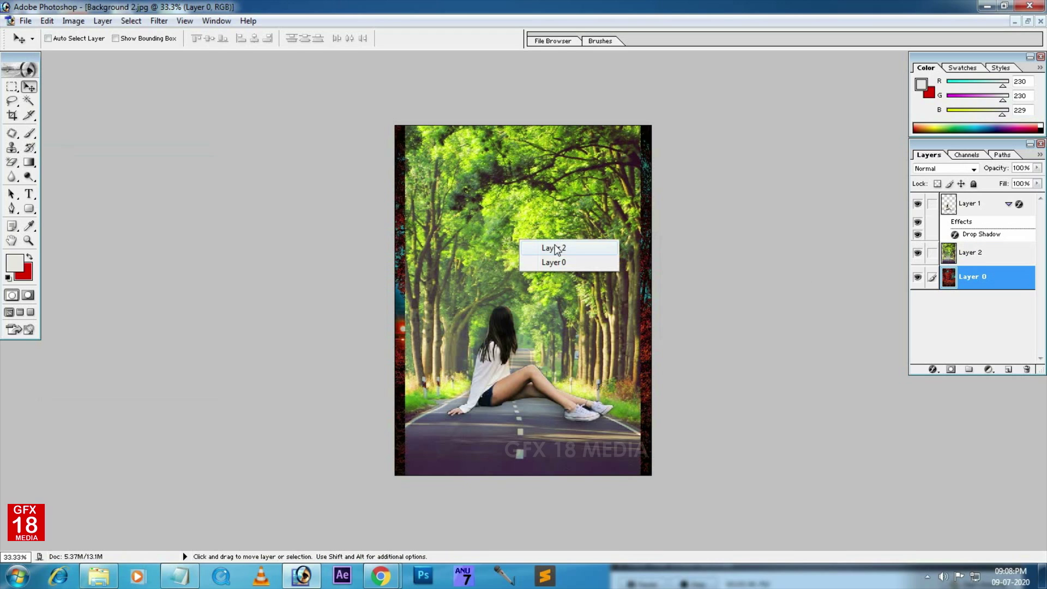
pyautogui.click(545, 250)
pyautogui.click(47, 20)
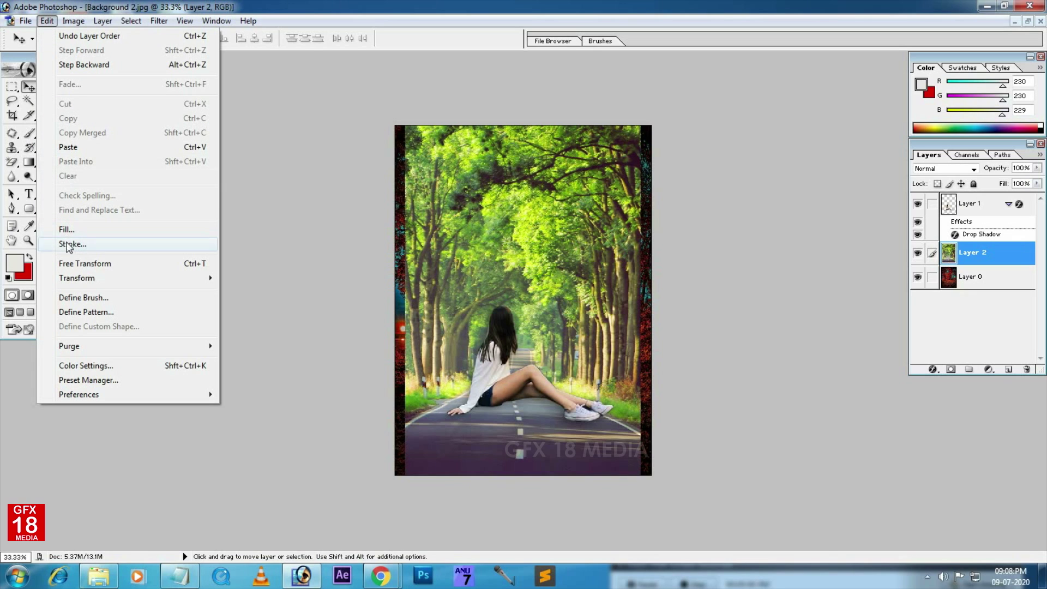
pyautogui.click(69, 264)
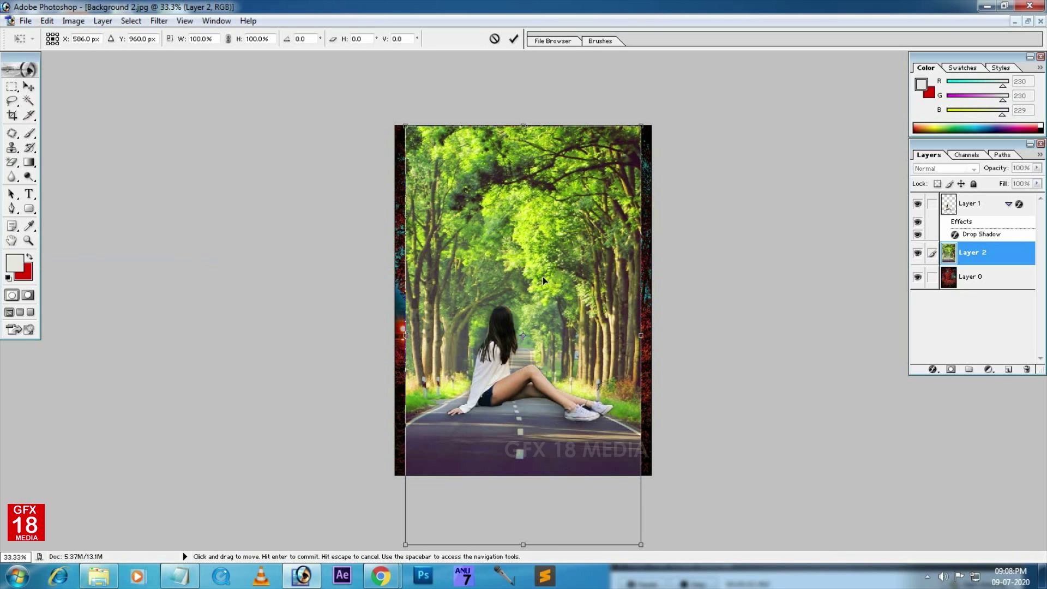
pyautogui.moveTo(568, 276); pyautogui.dragTo(568, 239)
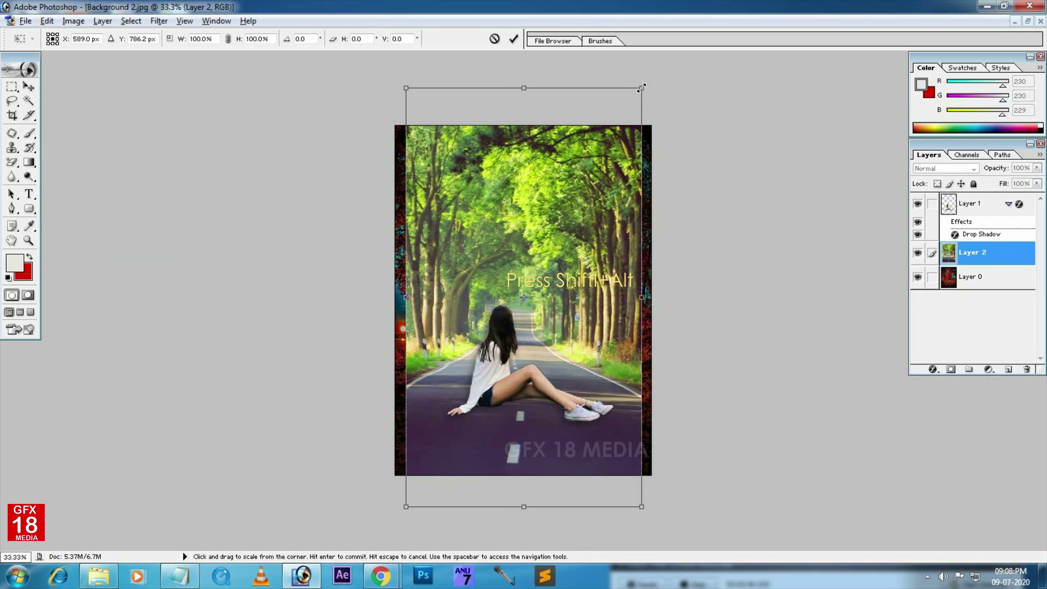
pyautogui.moveTo(642, 86); pyautogui.dragTo(654, 66)
pyautogui.press('Return')
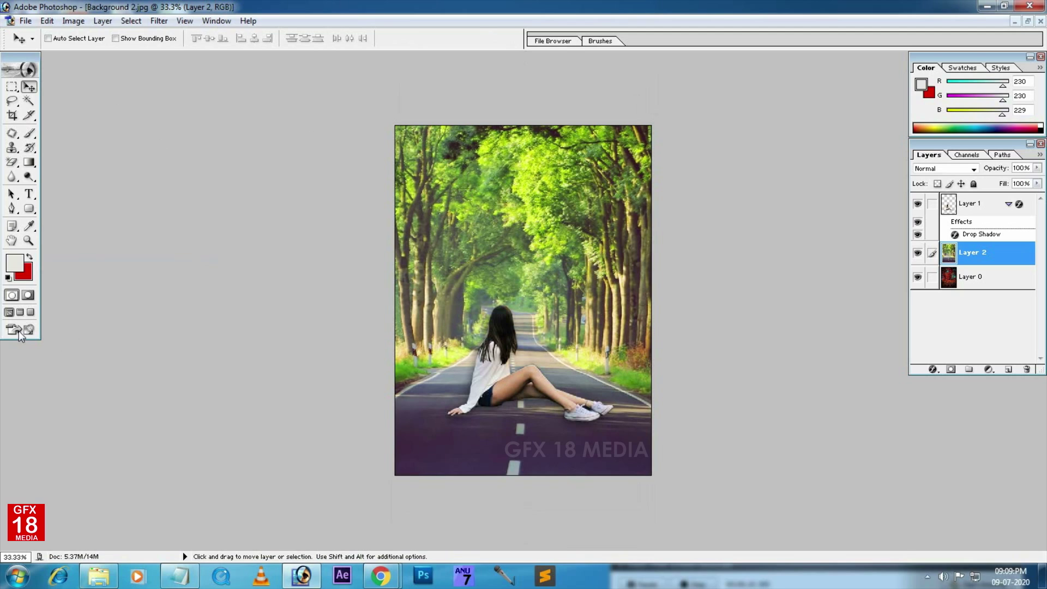
# Step: Close the Background 1 and model.png documents without saving changes, keeping Background 2 open
pyautogui.press('f')
pyautogui.press('f')
pyautogui.click(306, 196)
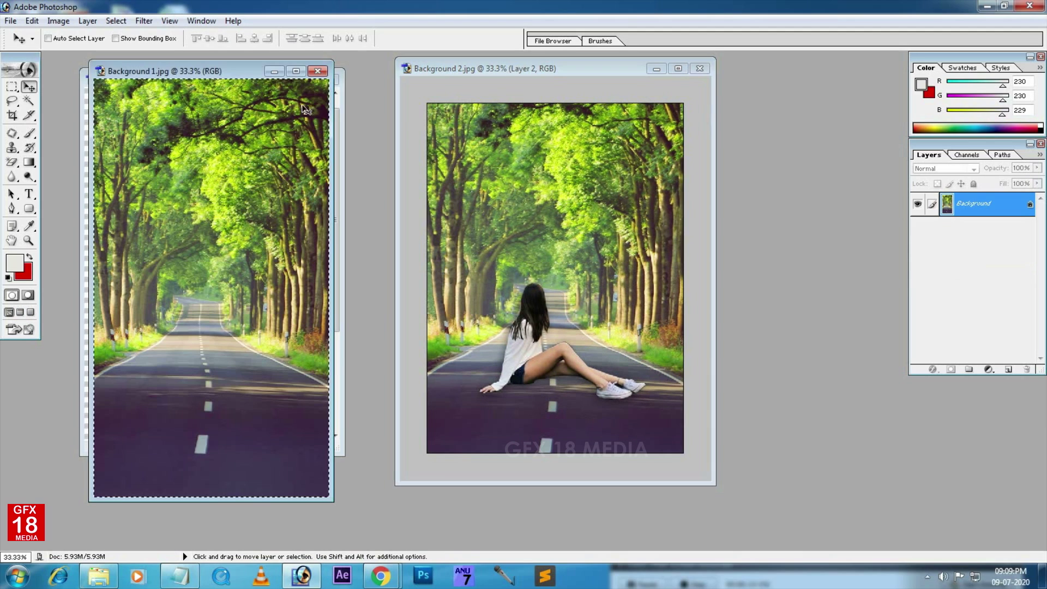
pyautogui.click(316, 73)
pyautogui.click(297, 194)
pyautogui.click(329, 80)
pyautogui.click(525, 227)
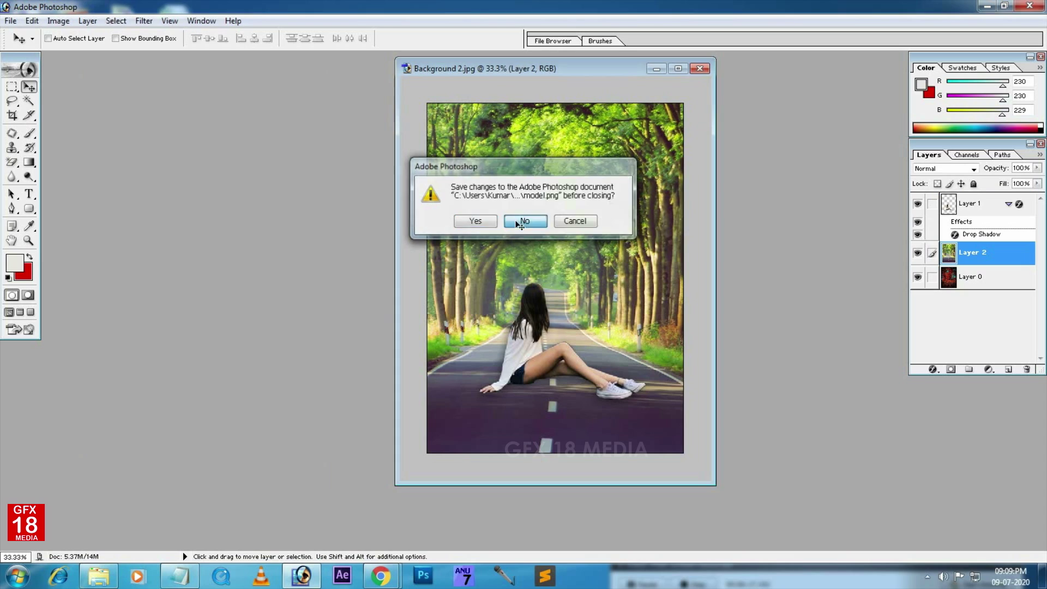
# Step: Open the original model photo, copy it whole into the Background 2 document as a new layer, and close the source
pyautogui.doubleClick(225, 225)
pyautogui.click(583, 130)
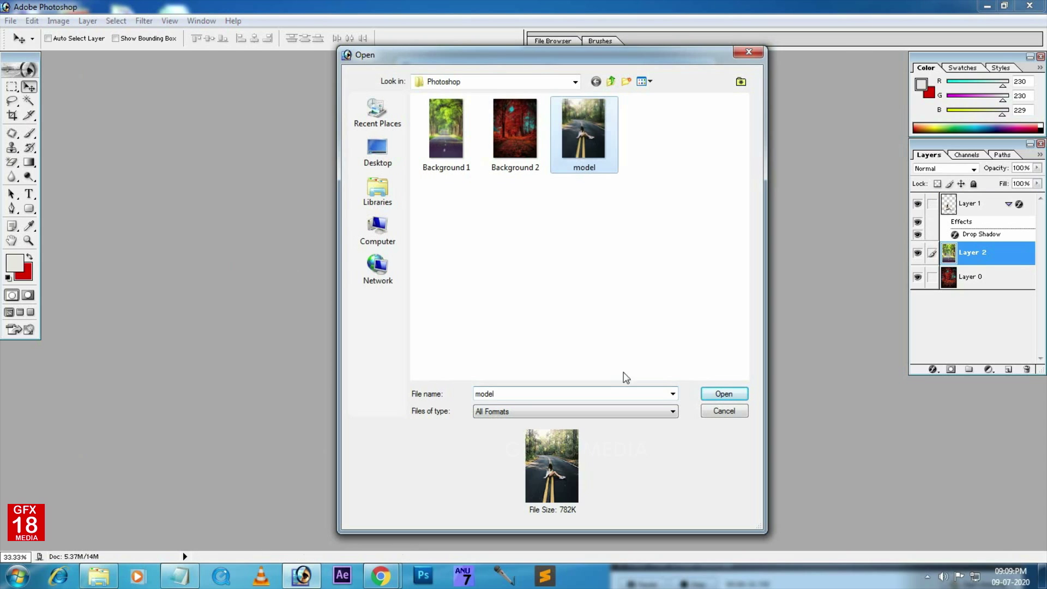
pyautogui.click(723, 394)
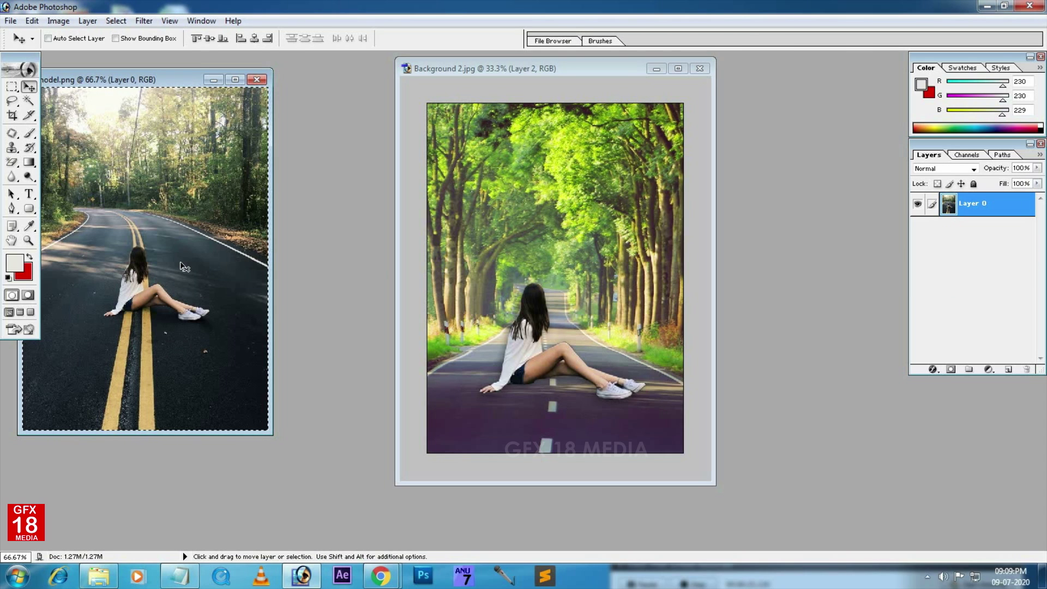
pyautogui.hotkey('ctrl', 'w')
pyautogui.hotkey('ctrl', 'v')
# Step: Scale the pasted original photo down to a small inset and fit it into the upper-right corner of the composite
pyautogui.moveTo(603, 319); pyautogui.dragTo(650, 237)
pyautogui.hotkey('ctrl', 't')
pyautogui.moveTo(665, 282); pyautogui.dragTo(656, 207)
pyautogui.press('Return')
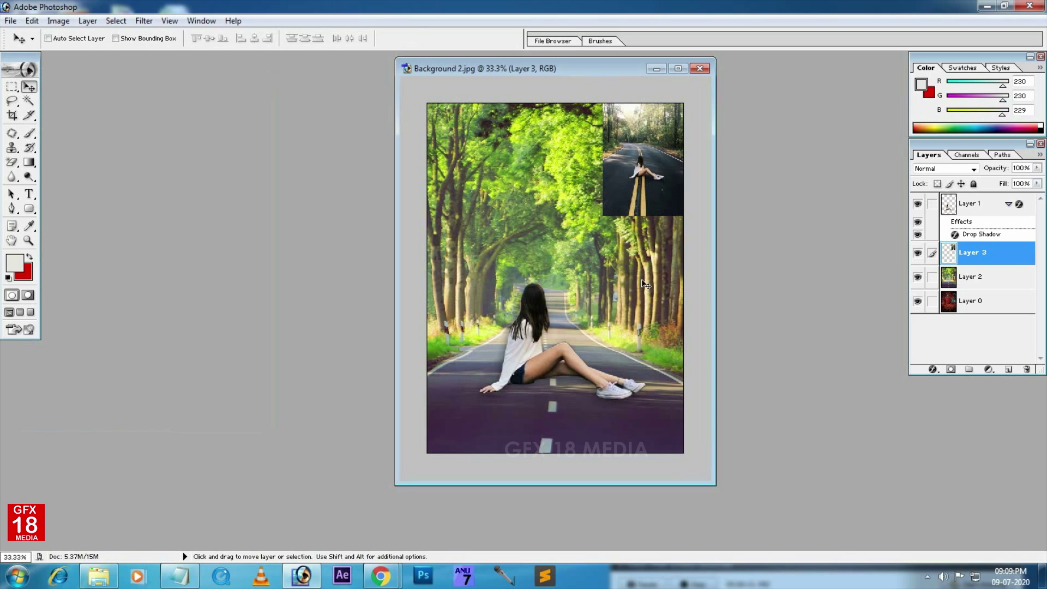
# Step: Select the model layer and compare the red forest and green road backgrounds by toggling the visibility of Layer 2
pyautogui.rightClick(542, 355)
pyautogui.click(565, 364)
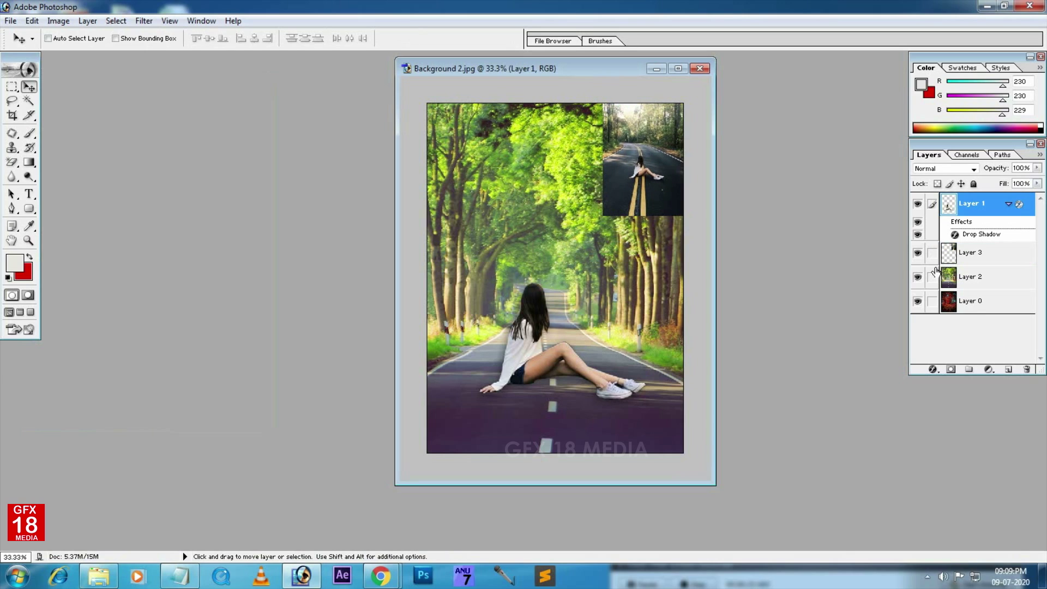
pyautogui.click(918, 281)
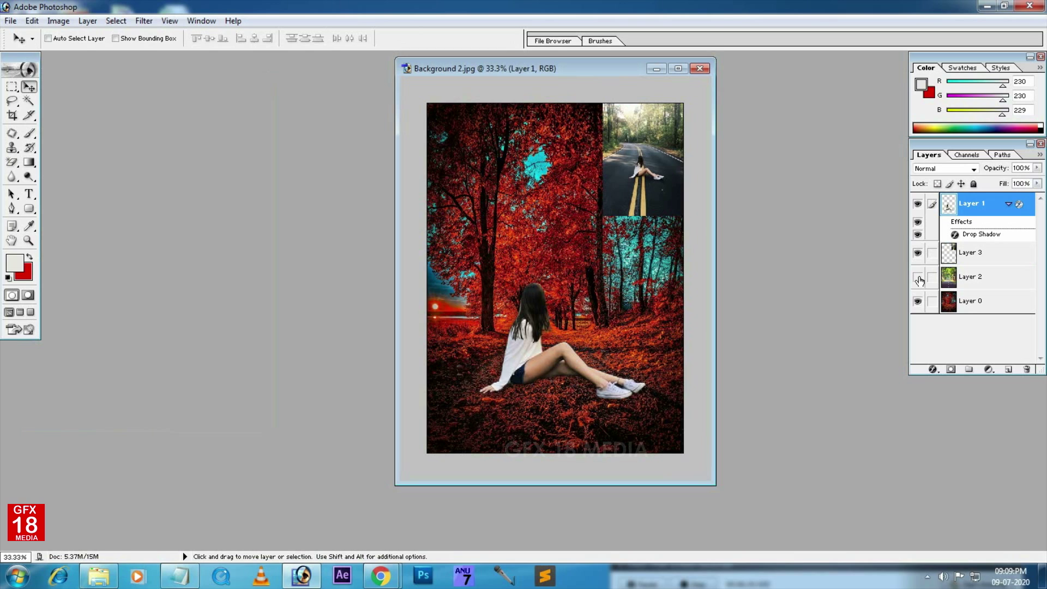
pyautogui.click(918, 279)
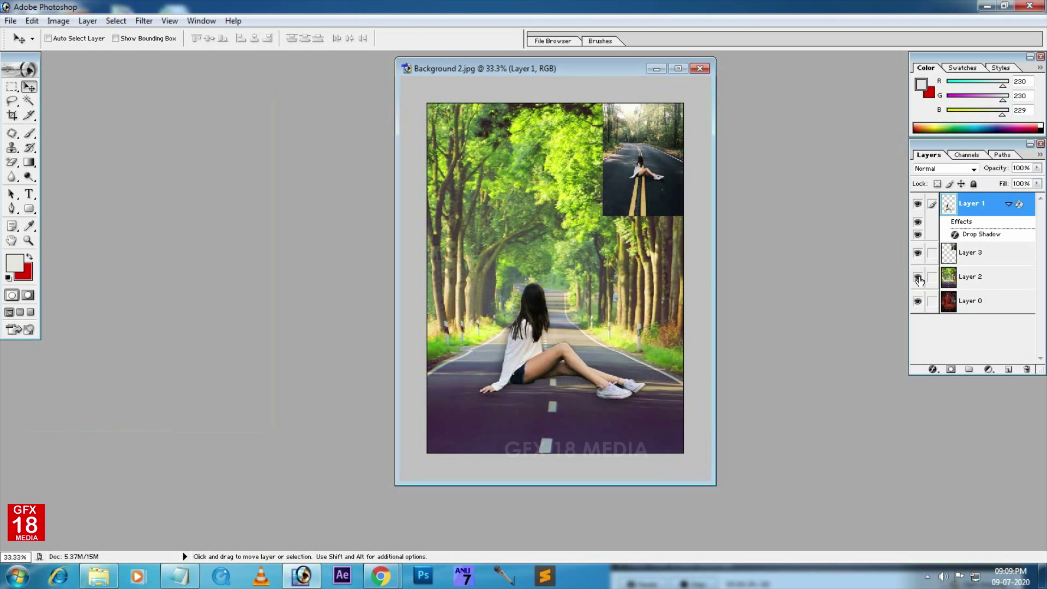
pyautogui.click(919, 279)
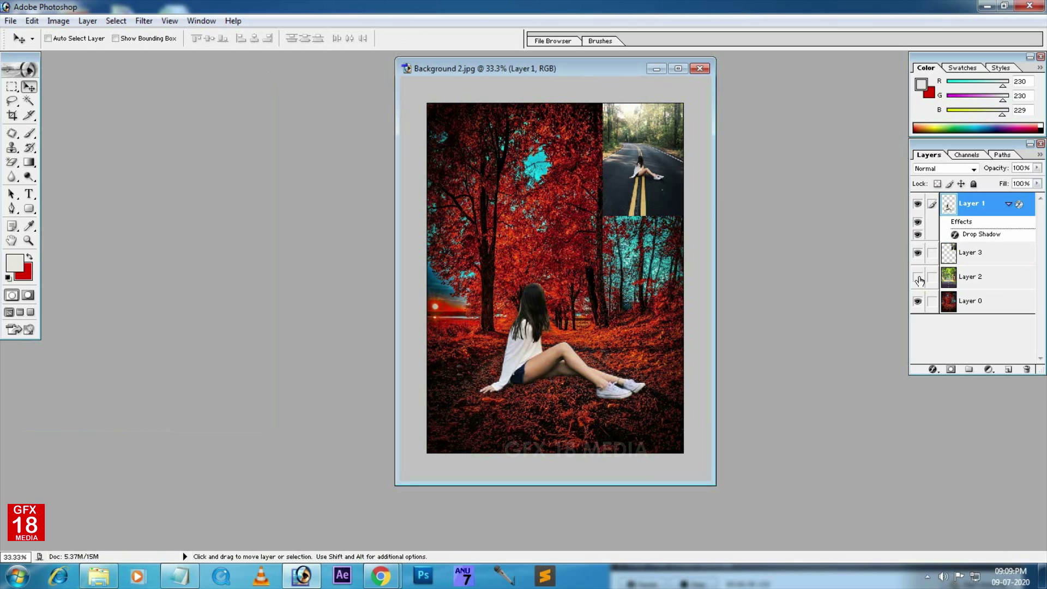
pyautogui.click(919, 279)
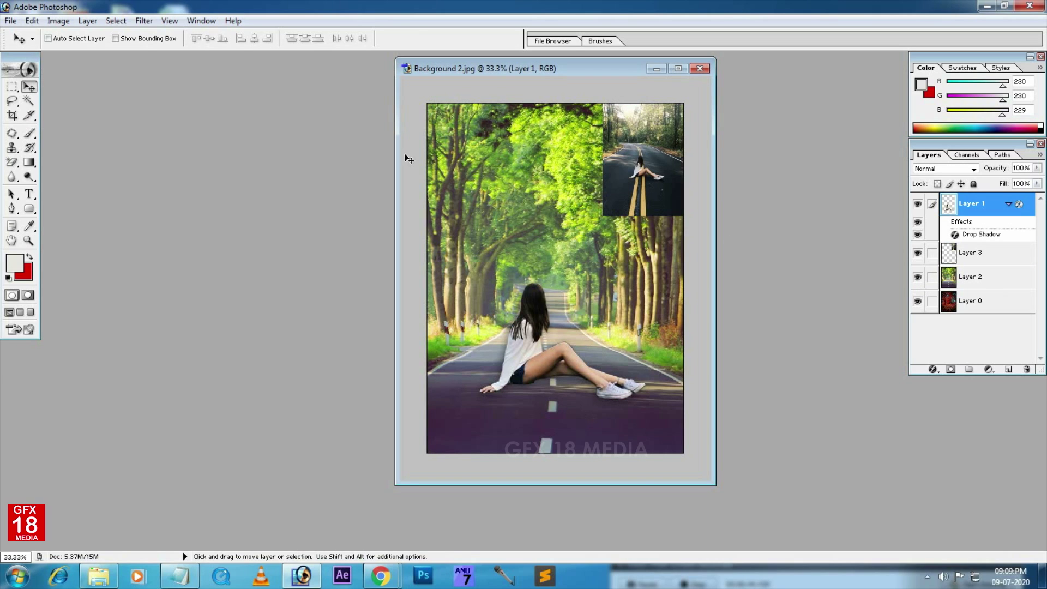
# Step: Check what Layer 1, Layer 3 and Layer 2 each contribute by hiding and showing them in turn
pyautogui.hotkey('ctrl', 'shift', 's')
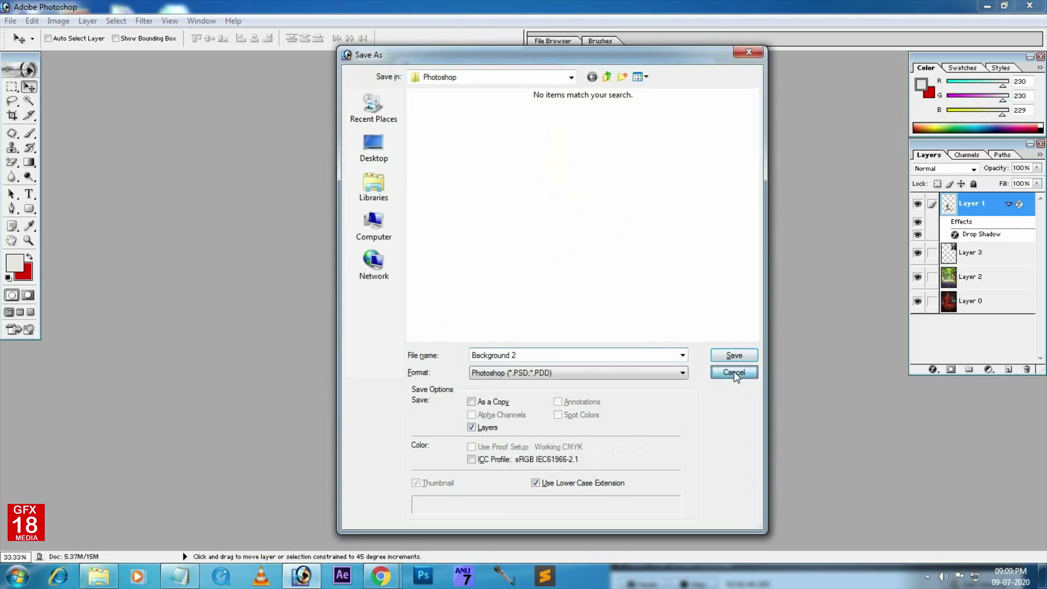
pyautogui.click(734, 372)
pyautogui.click(918, 204)
pyautogui.click(917, 204)
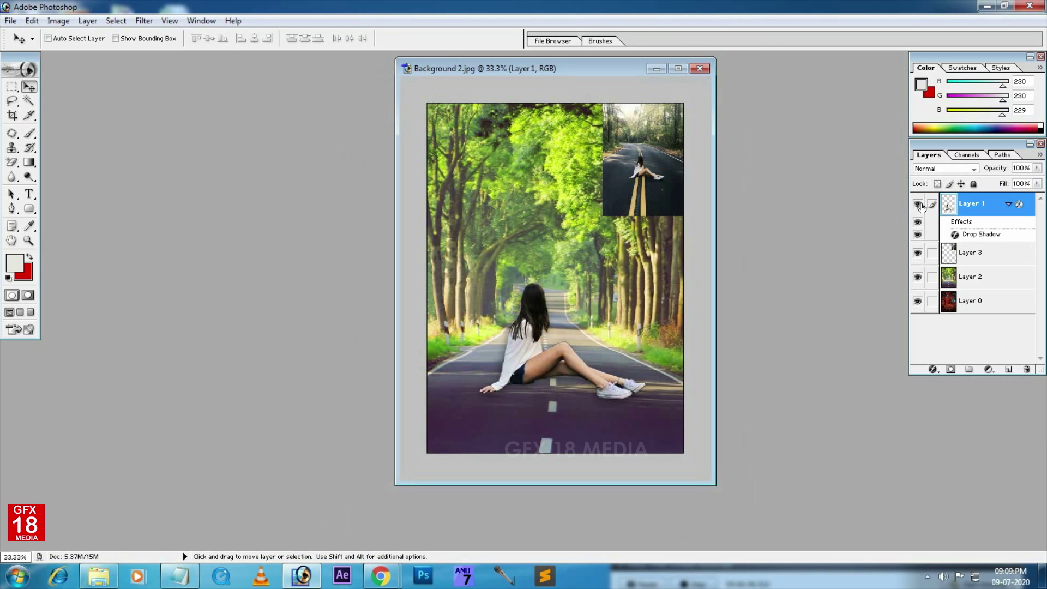
pyautogui.click(918, 253)
pyautogui.click(918, 254)
pyautogui.click(917, 277)
pyautogui.click(917, 277)
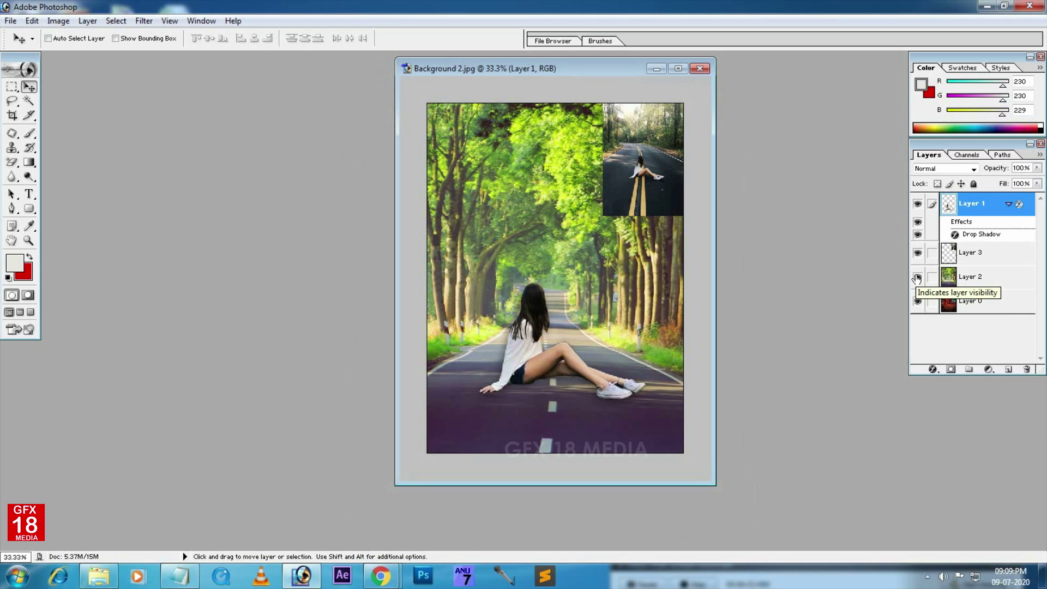
# Step: Apply Brightness/Contrast to the road image on Layer 2 with brightness -19 and contrast +17
pyautogui.rightClick(515, 201)
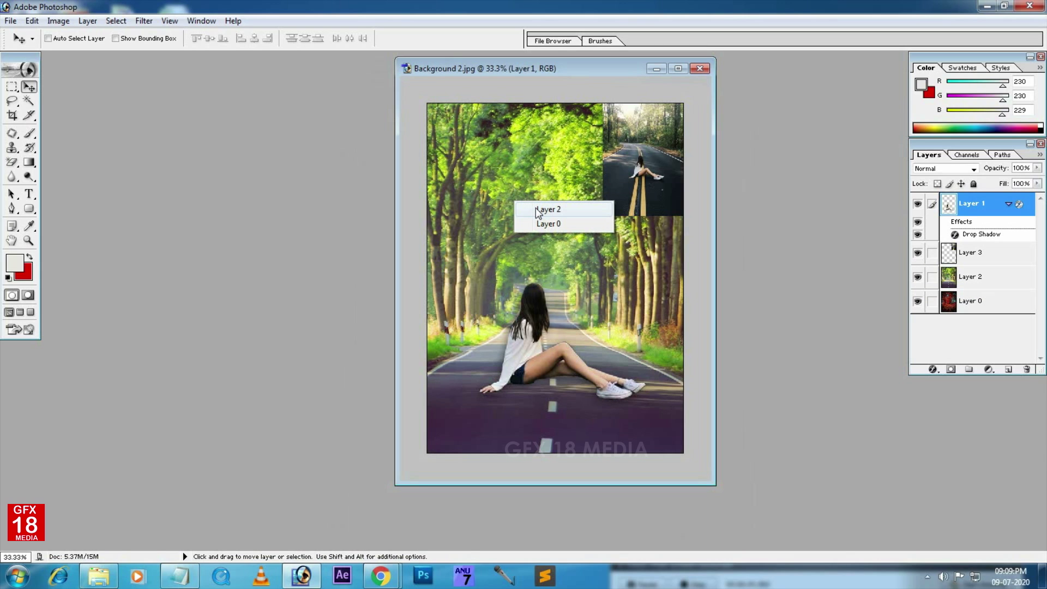
pyautogui.click(537, 210)
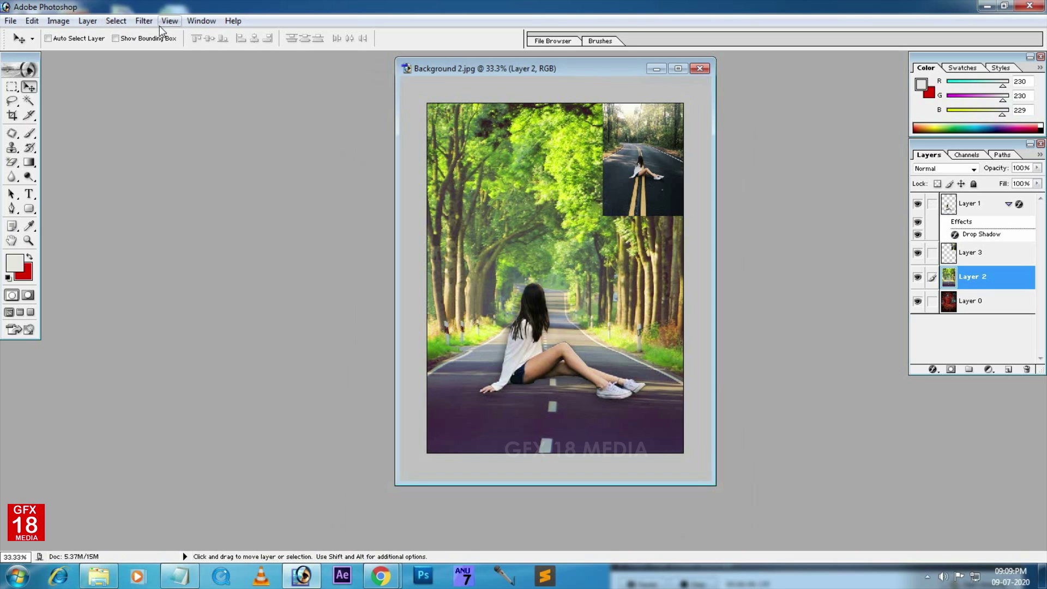
pyautogui.click(88, 21)
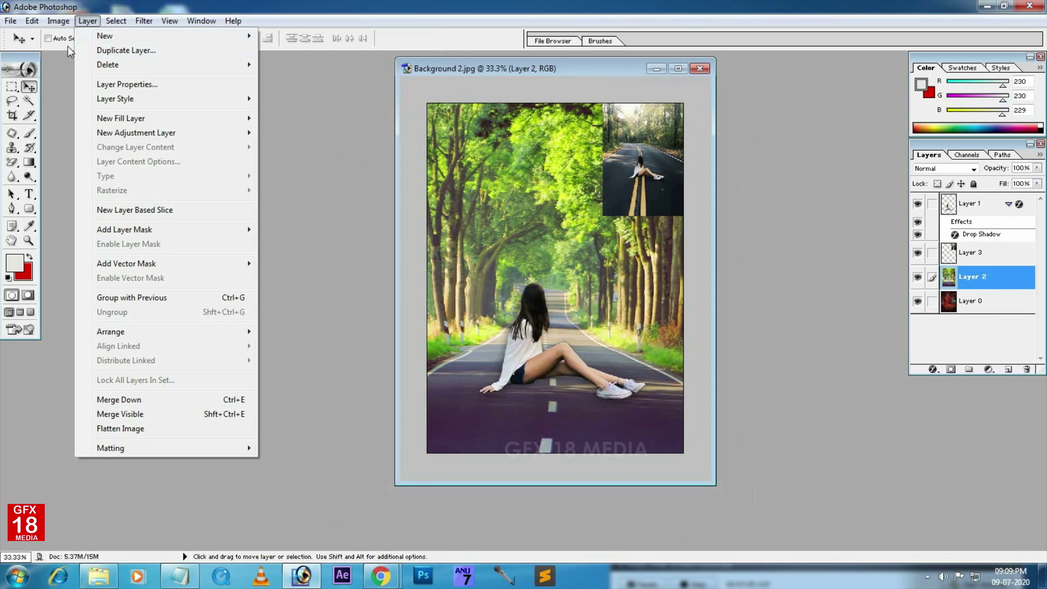
pyautogui.click(65, 25)
pyautogui.click(65, 25)
pyautogui.moveTo(121, 57)
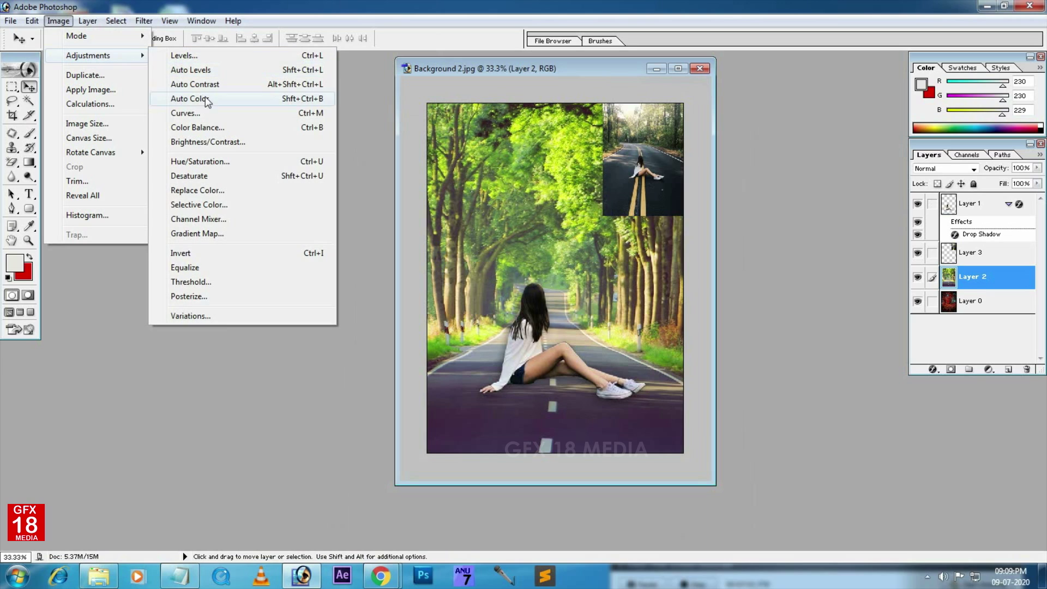
pyautogui.click(203, 143)
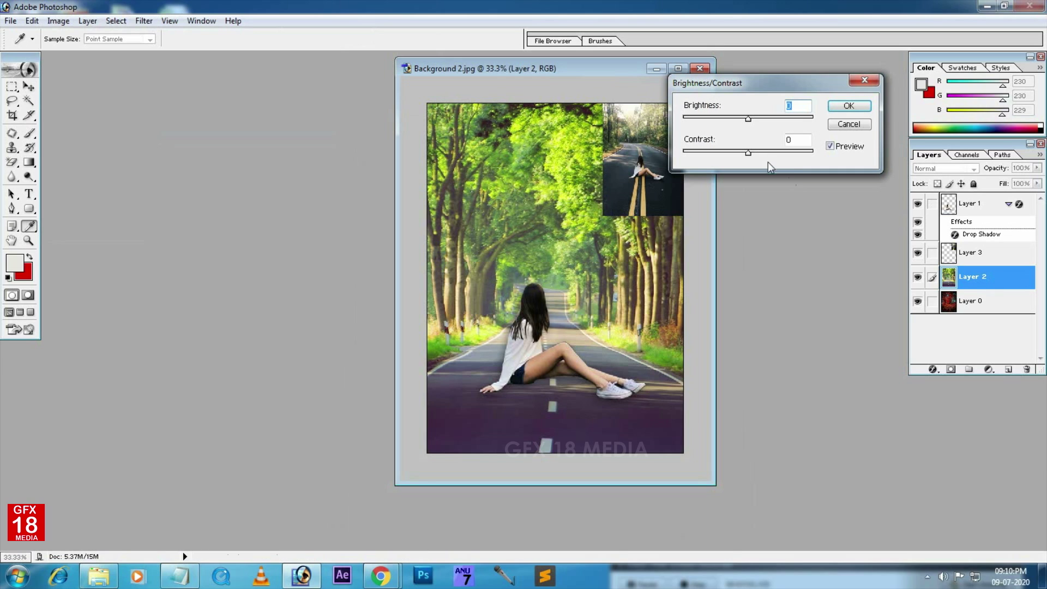
pyautogui.moveTo(752, 155); pyautogui.dragTo(761, 155)
pyautogui.moveTo(748, 119); pyautogui.dragTo(731, 120)
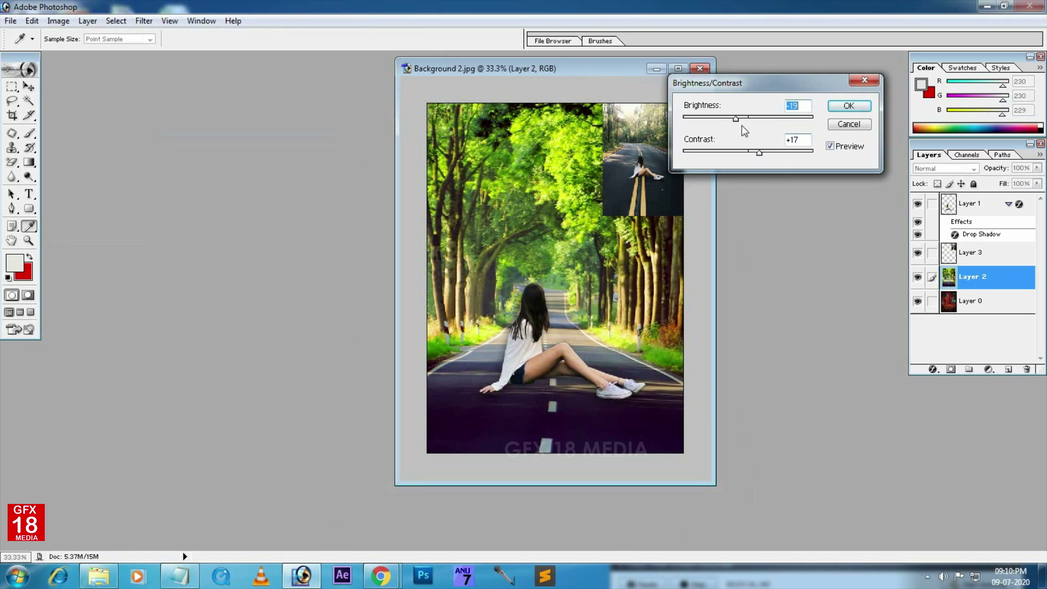
pyautogui.click(848, 105)
# Step: Rename the layer holding the inset photo as "original"
pyautogui.press('v')
pyautogui.rightClick(663, 174)
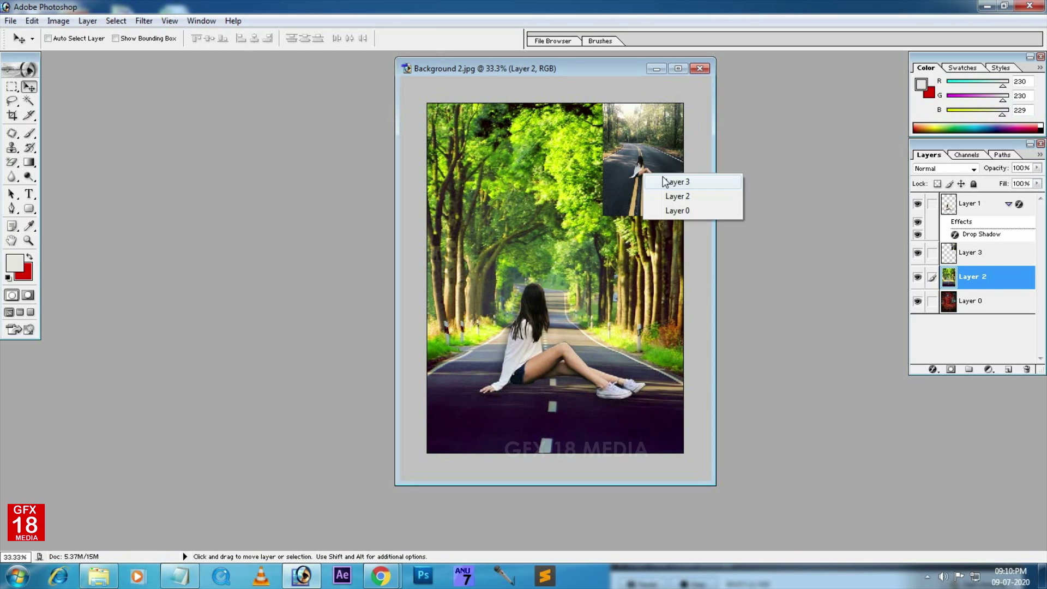
pyautogui.click(684, 197)
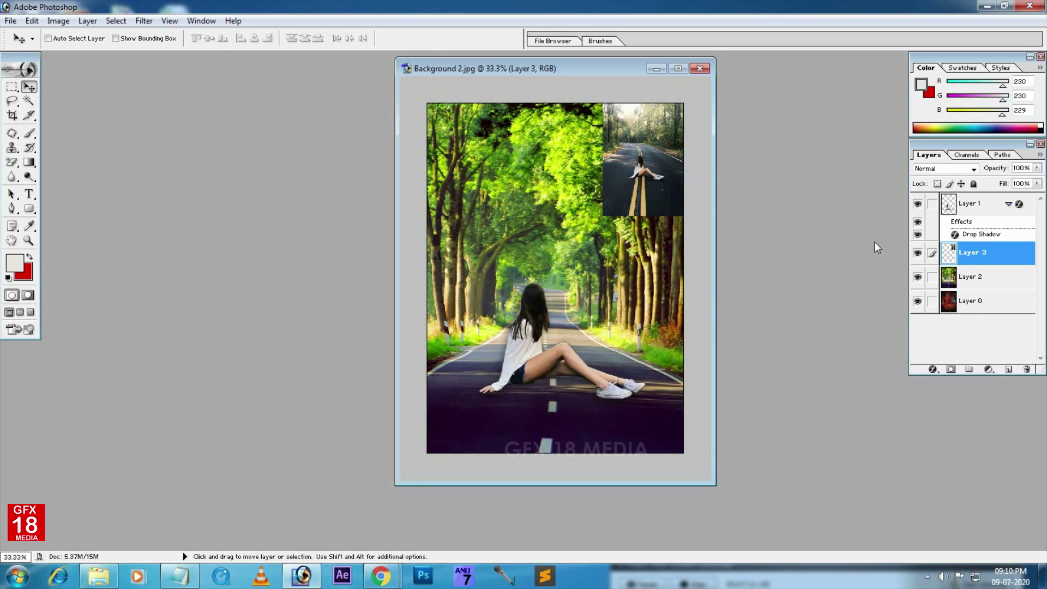
pyautogui.doubleClick(973, 254)
pyautogui.write('original')
pyautogui.press('Return')
# Step: Hide the original layer and check the composite with Layer 1 and Layer 2 switched off and on
pyautogui.click(918, 253)
pyautogui.click(918, 253)
pyautogui.click(918, 253)
pyautogui.click(917, 204)
pyautogui.click(917, 204)
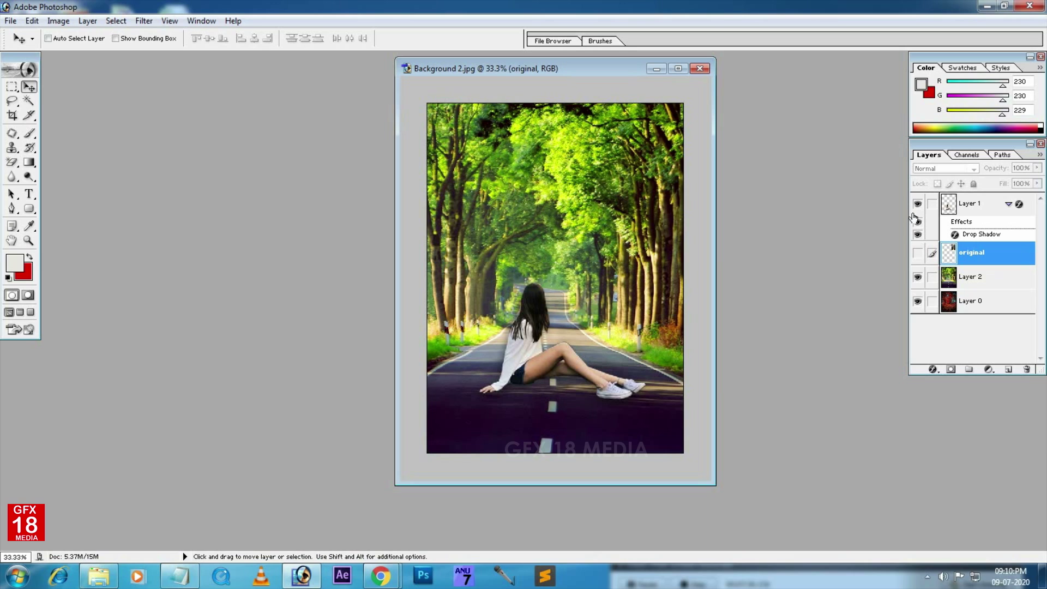
pyautogui.click(917, 277)
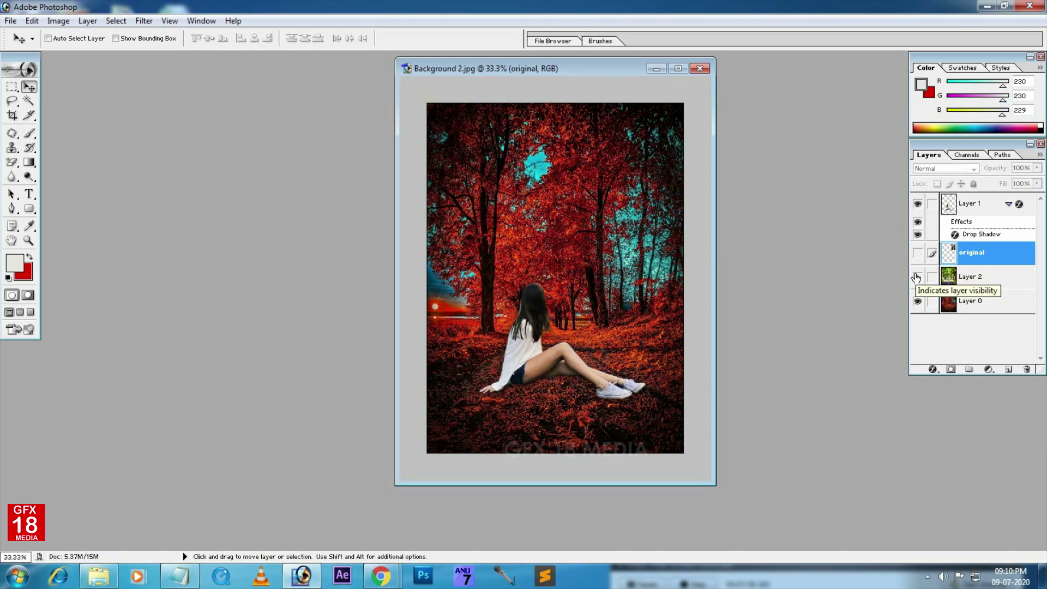
pyautogui.click(917, 277)
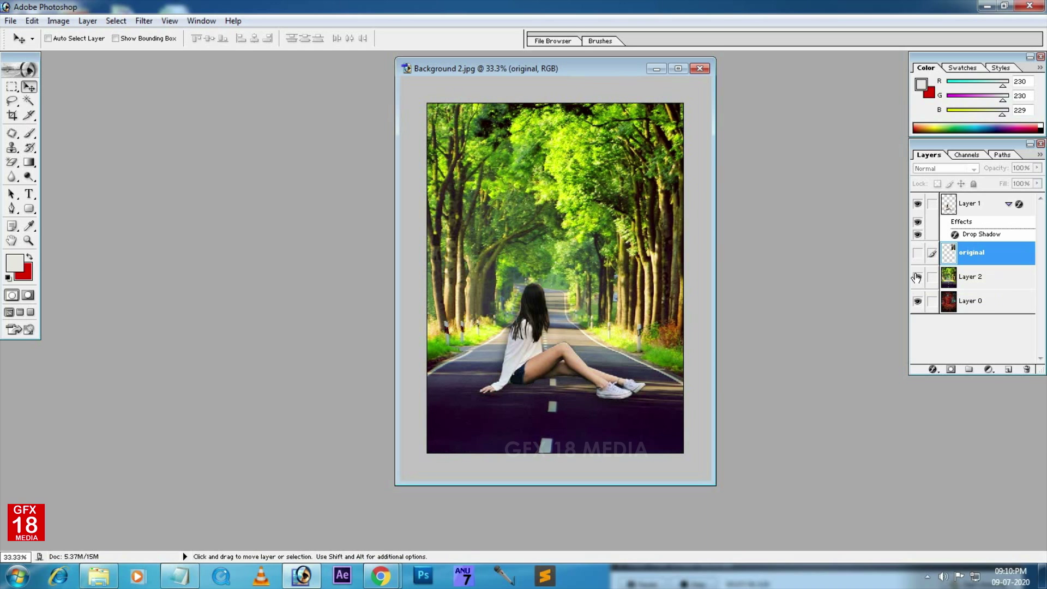
# Step: Save a JPEG copy of the composite to the Desktop as Background 2 copy.jpg
pyautogui.hotkey('ctrl', 'shift', 's')
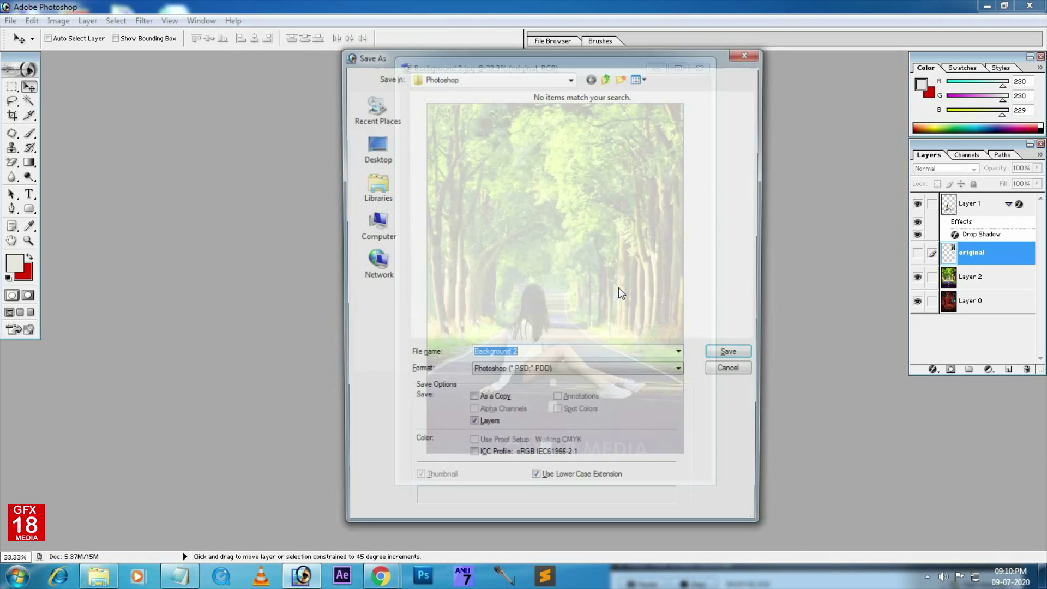
pyautogui.click(374, 146)
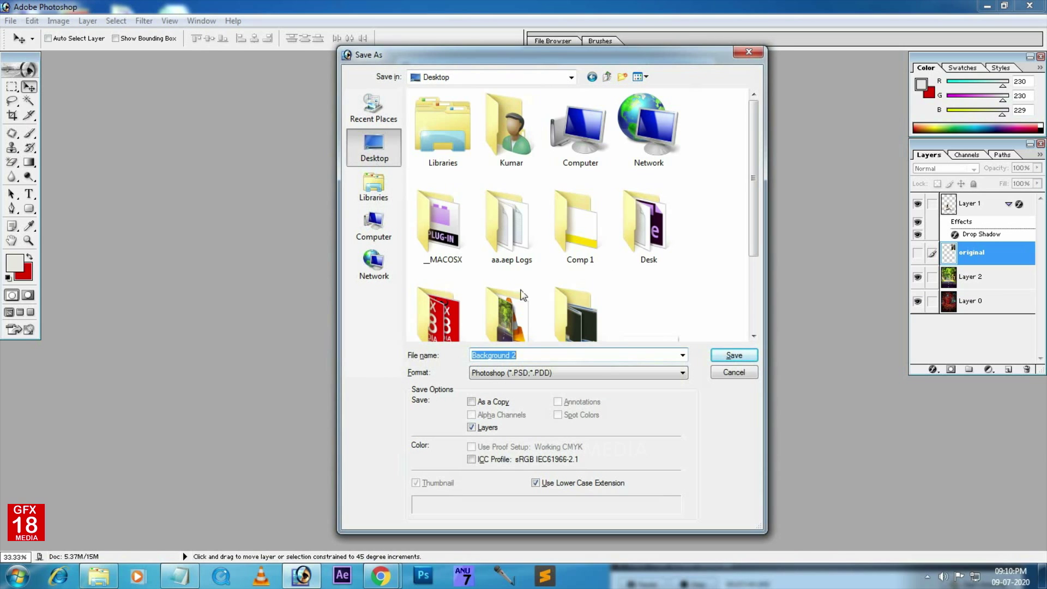
pyautogui.click(531, 355)
pyautogui.click(524, 375)
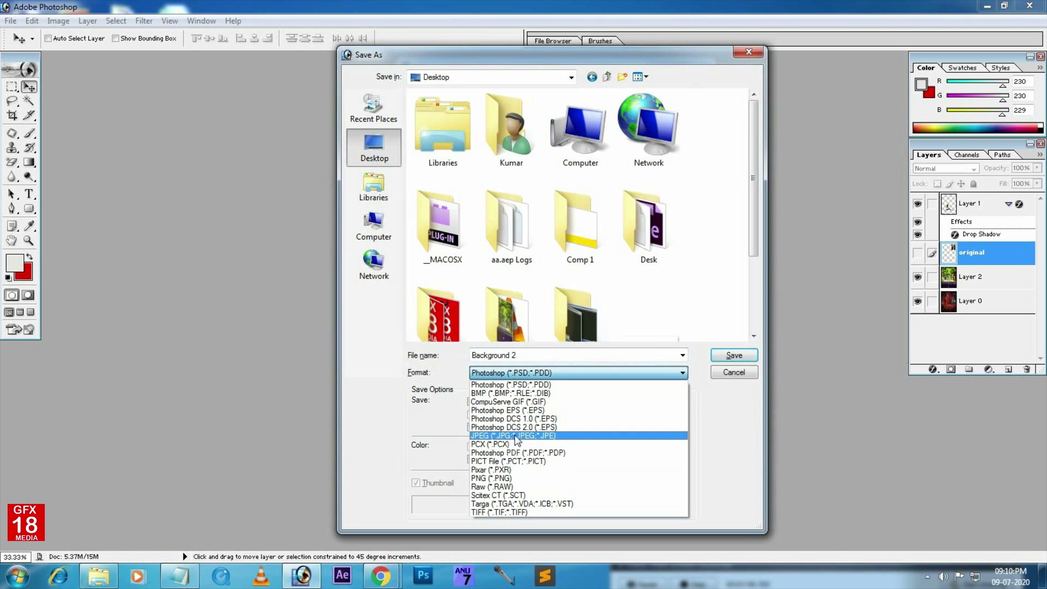
pyautogui.click(560, 437)
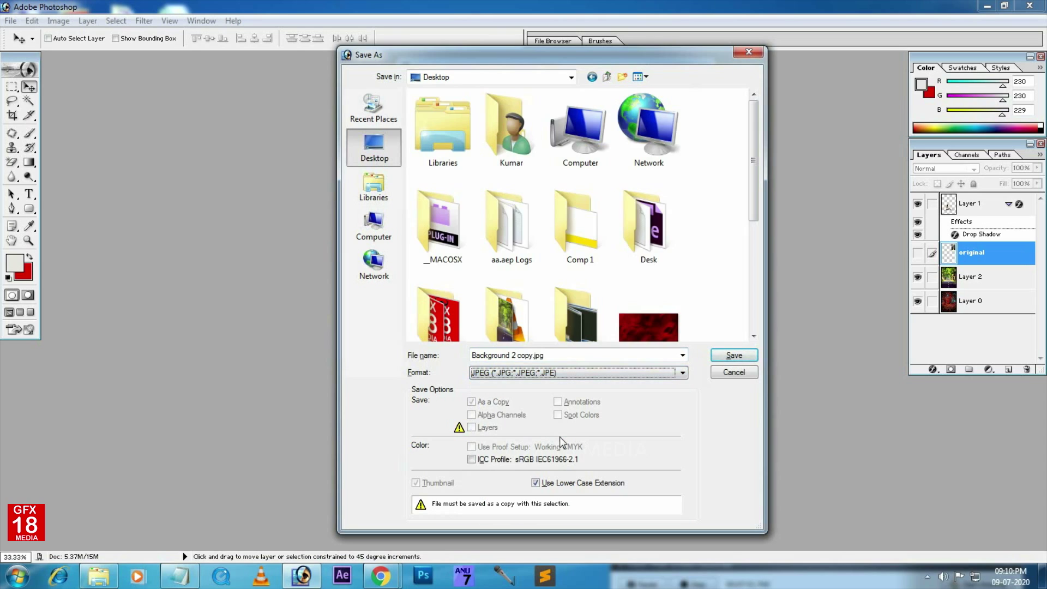
pyautogui.click(750, 358)
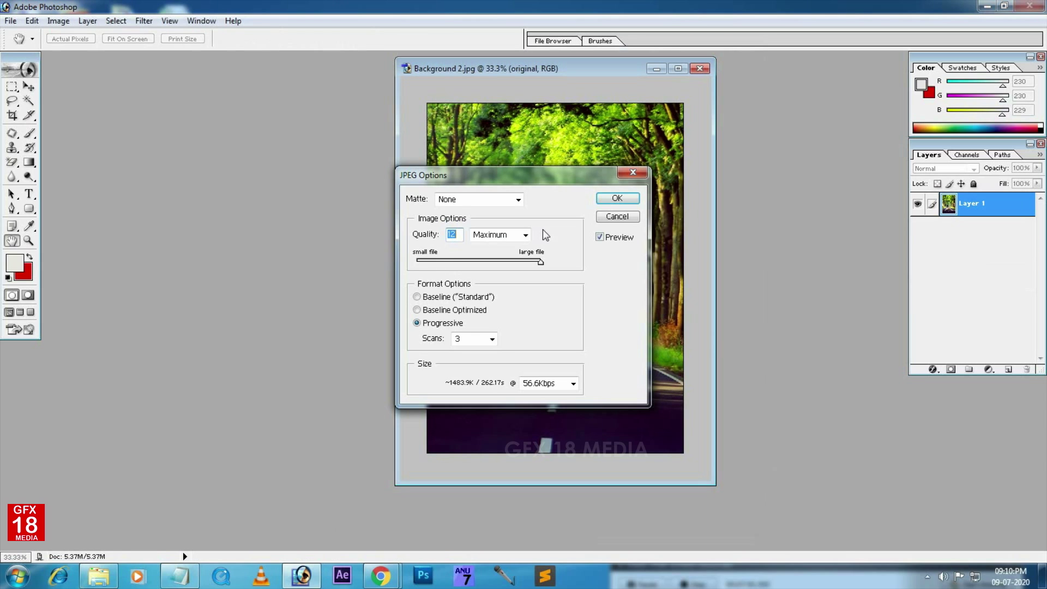